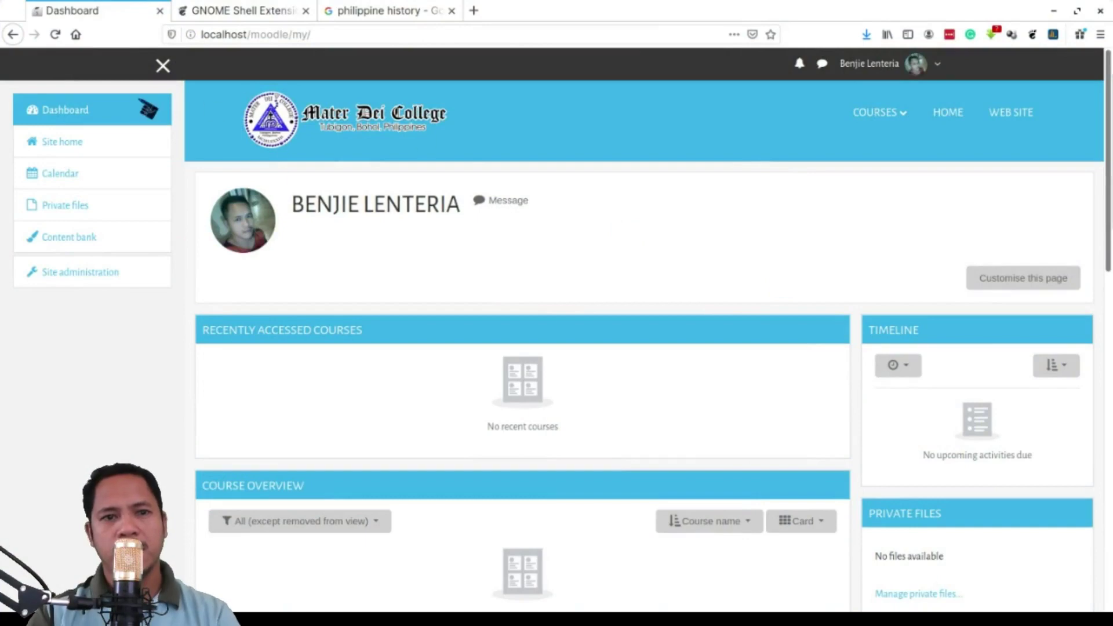
# Go to Site administration > Courses and open the 'Add a new course' form
pyautogui.click(93, 278)
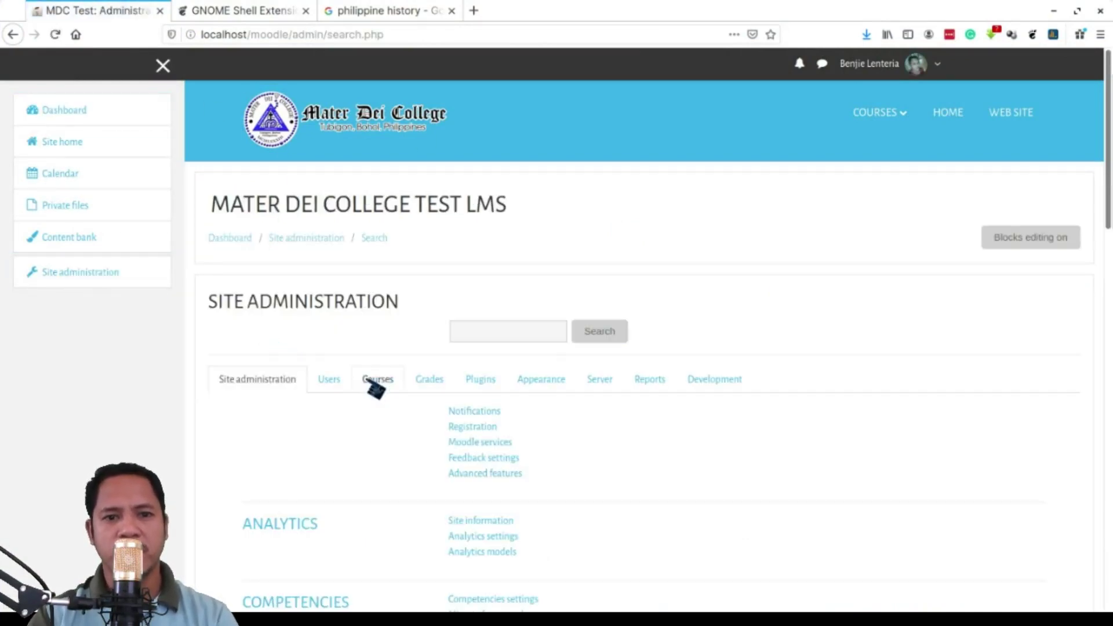
pyautogui.click(380, 386)
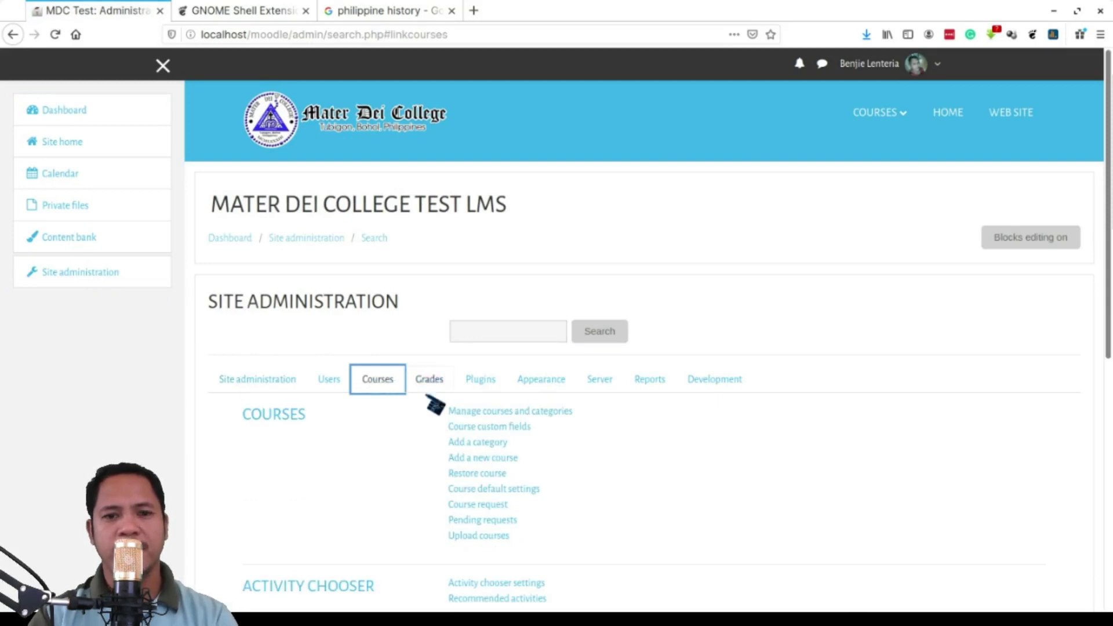
pyautogui.click(489, 461)
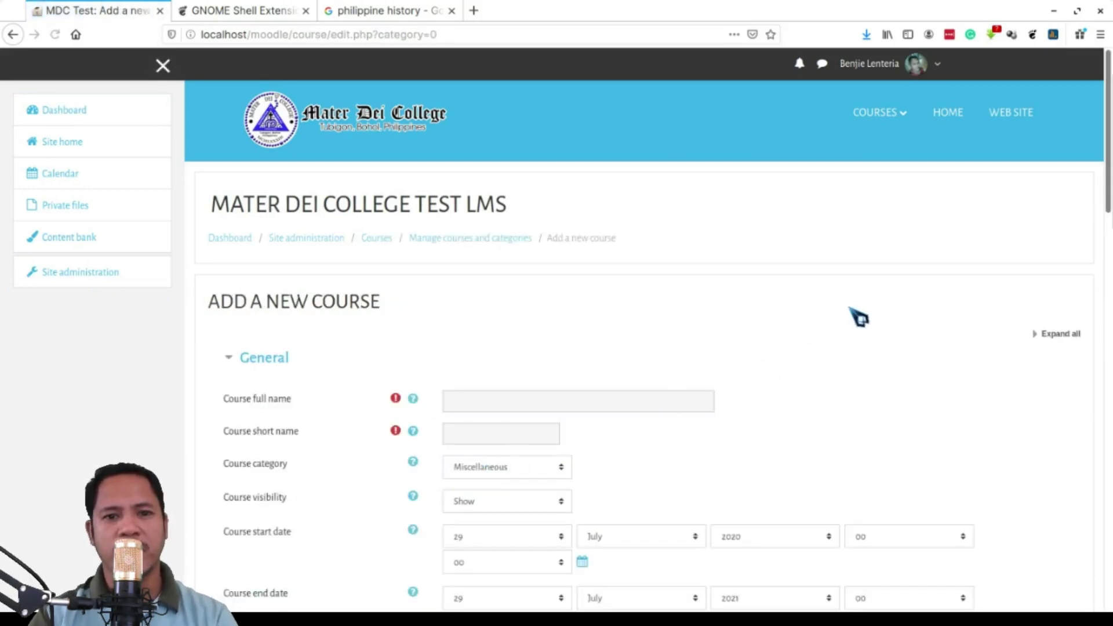
# Enter full name 'Philippine History 1st Sem AY 2020-2021' and begin the short name with 'HIST'
pyautogui.scroll(-2, 857, 315)
pyautogui.click(540, 330)
pyautogui.write('Philippine History')
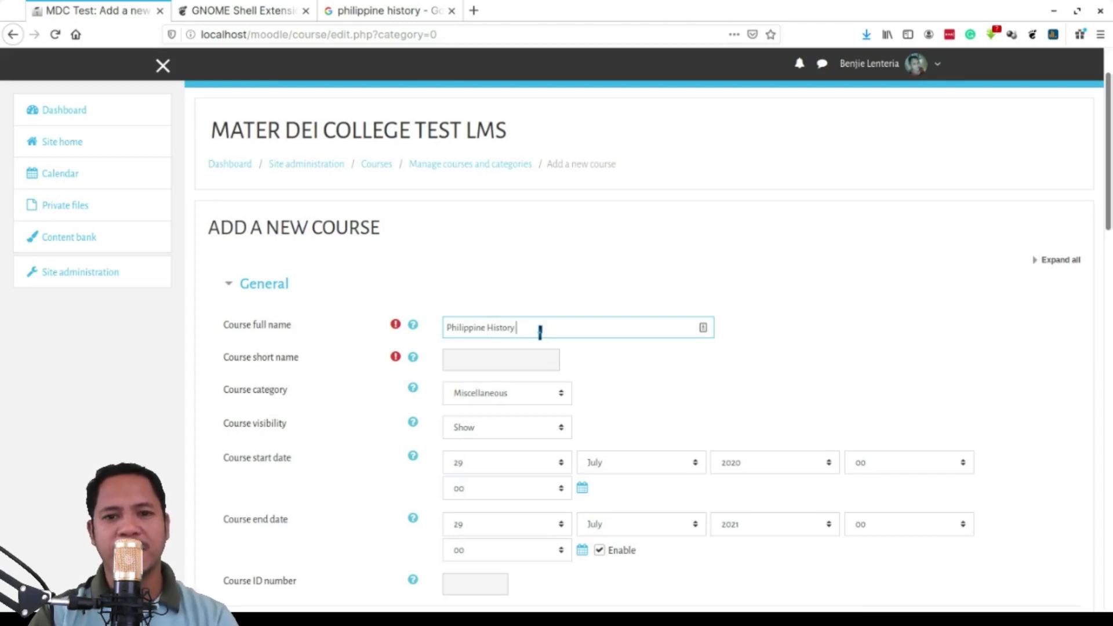
pyautogui.write(' 1')
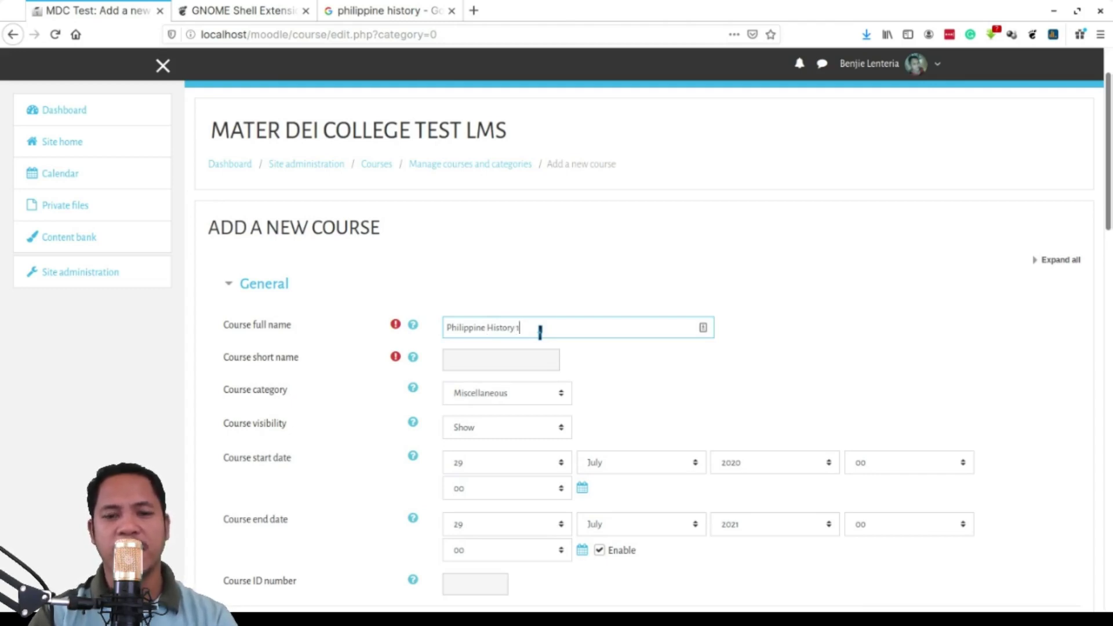
pyautogui.write('st Se')
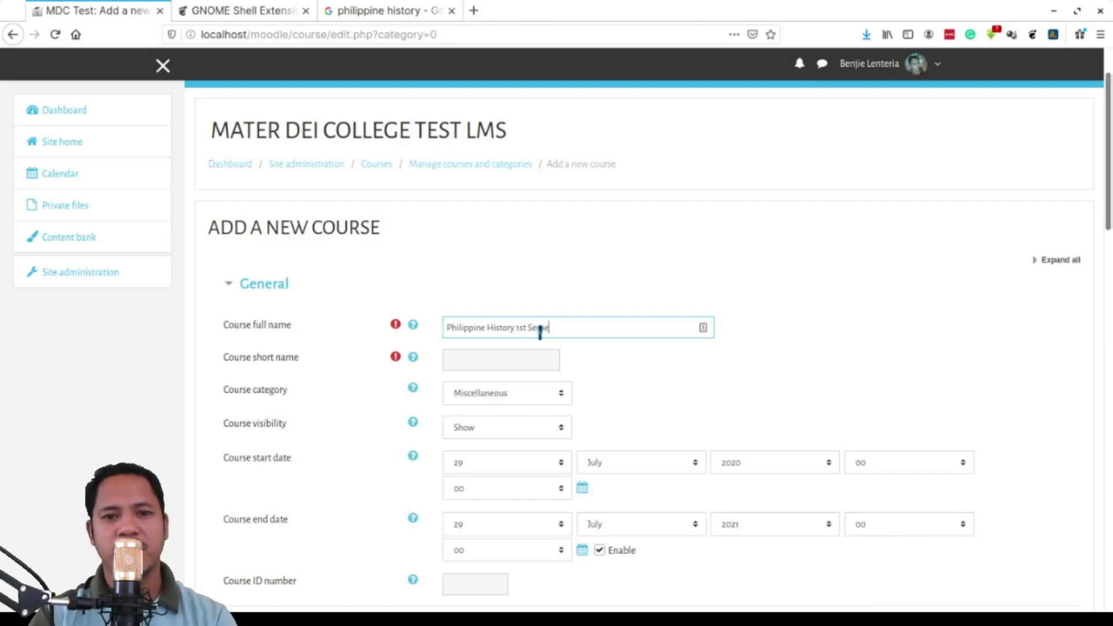
pyautogui.write('m AY')
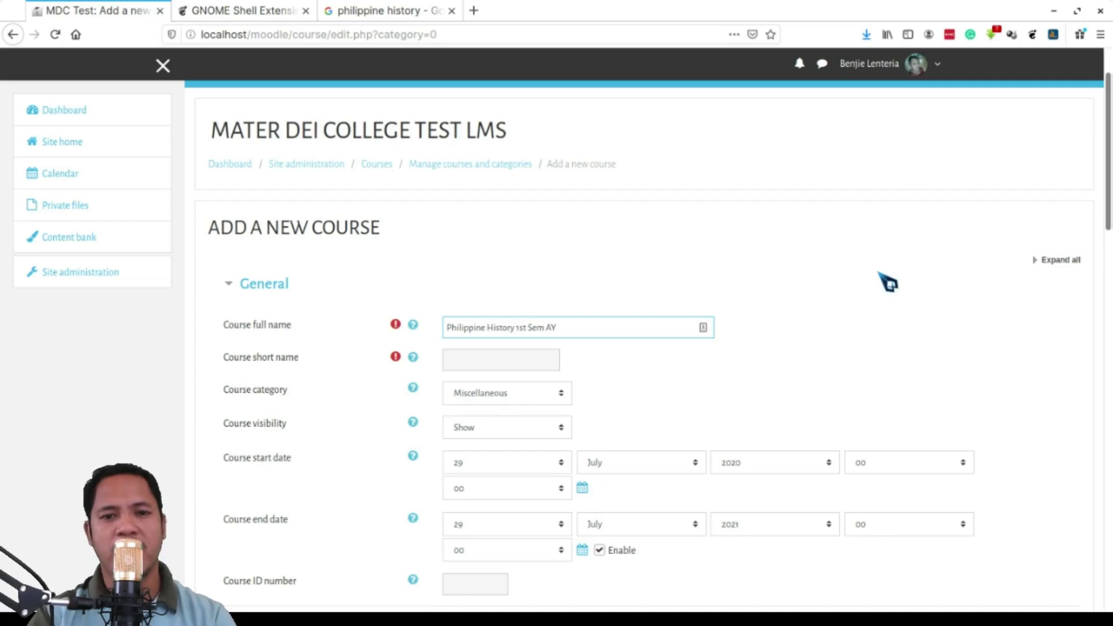
pyautogui.write('2020')
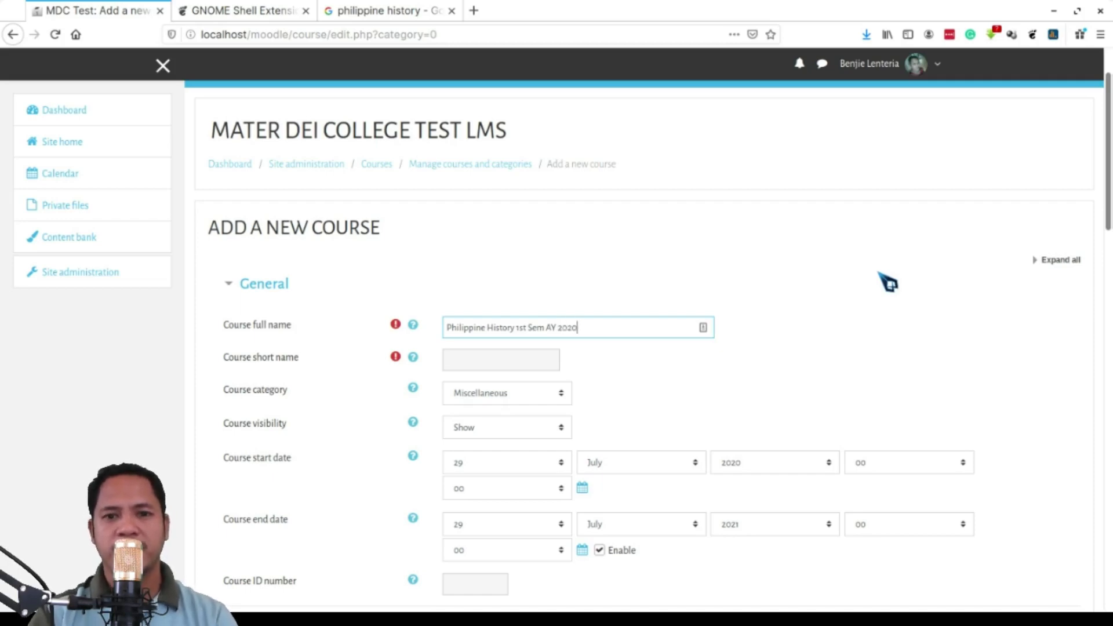
pyautogui.write('-2021')
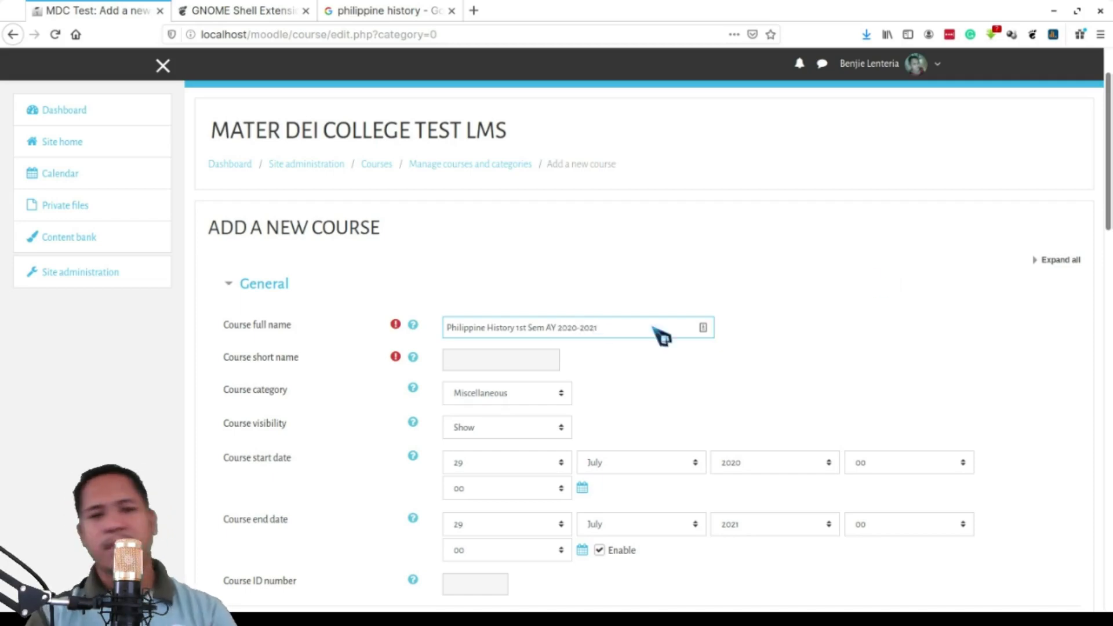
pyautogui.click(505, 360)
pyautogui.write('HIST')
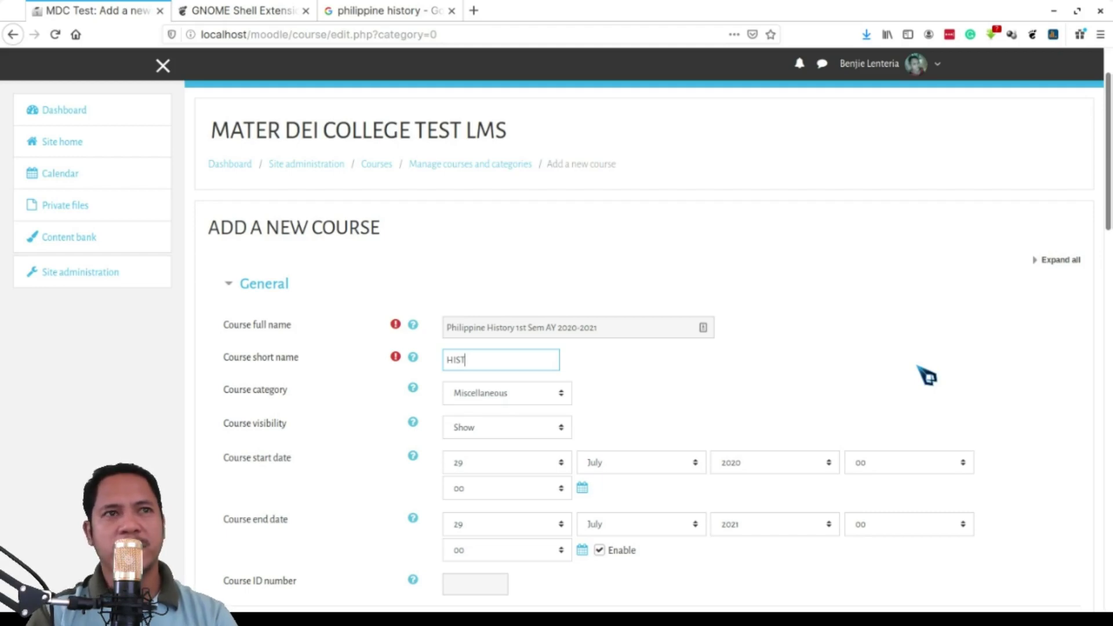
# Complete the short name as 'HIST 100 1T20' and put the course in Miscellaneous / Training
pyautogui.write('10')
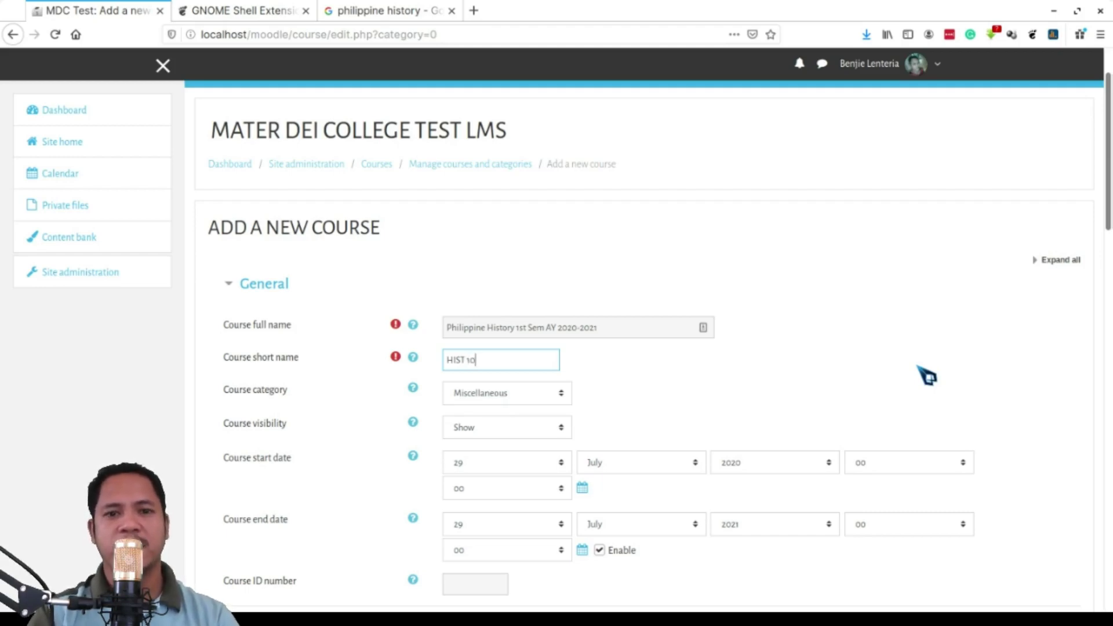
pyautogui.write('0 1')
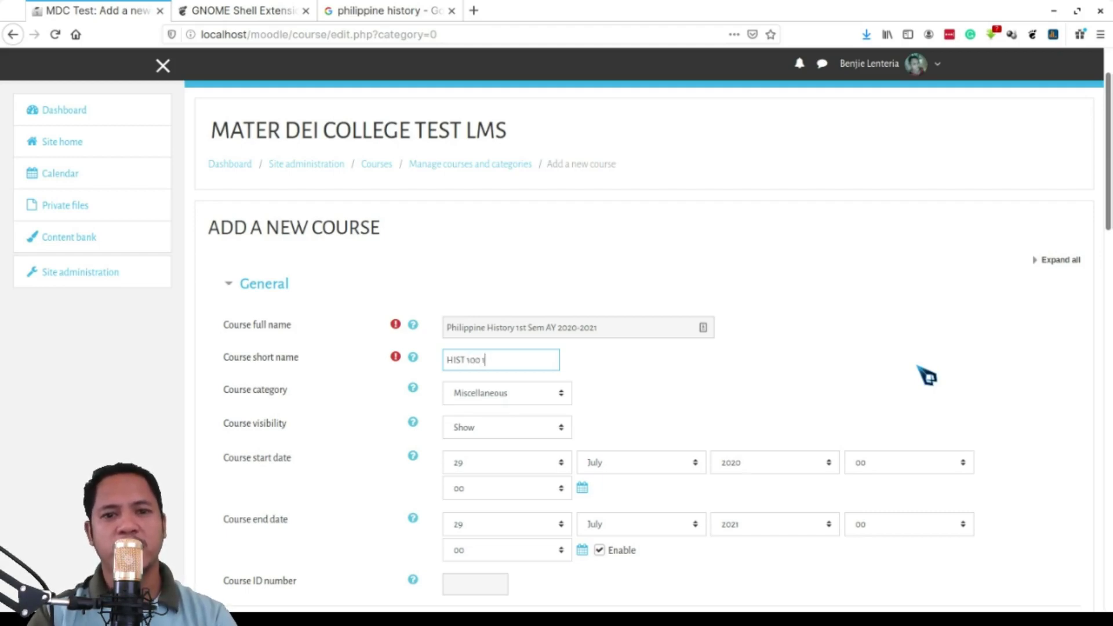
pyautogui.write('T20')
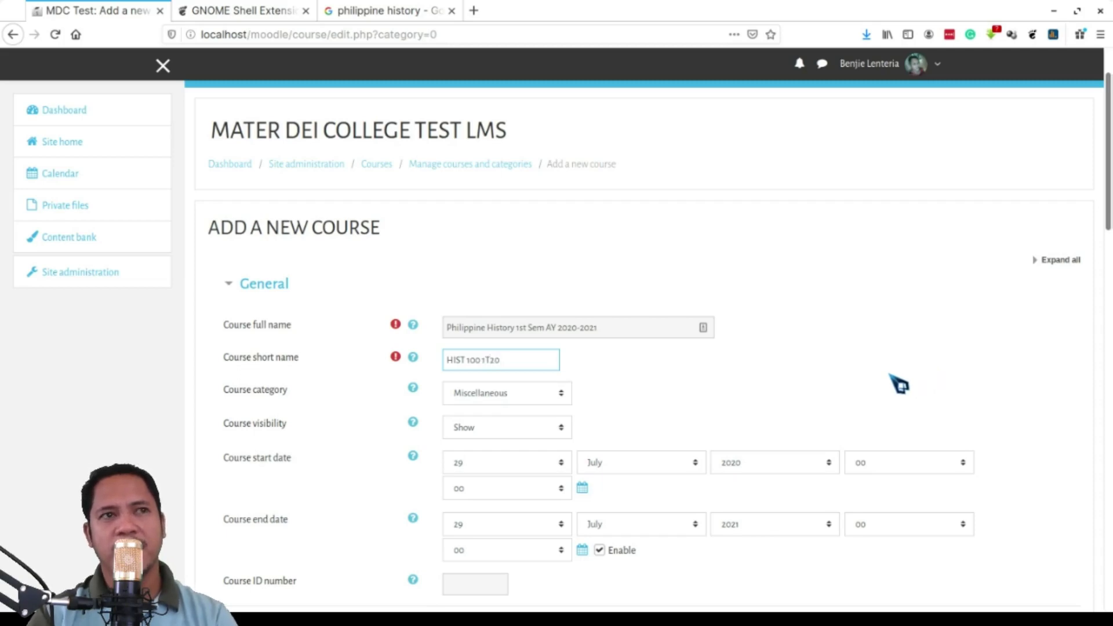
pyautogui.click(486, 398)
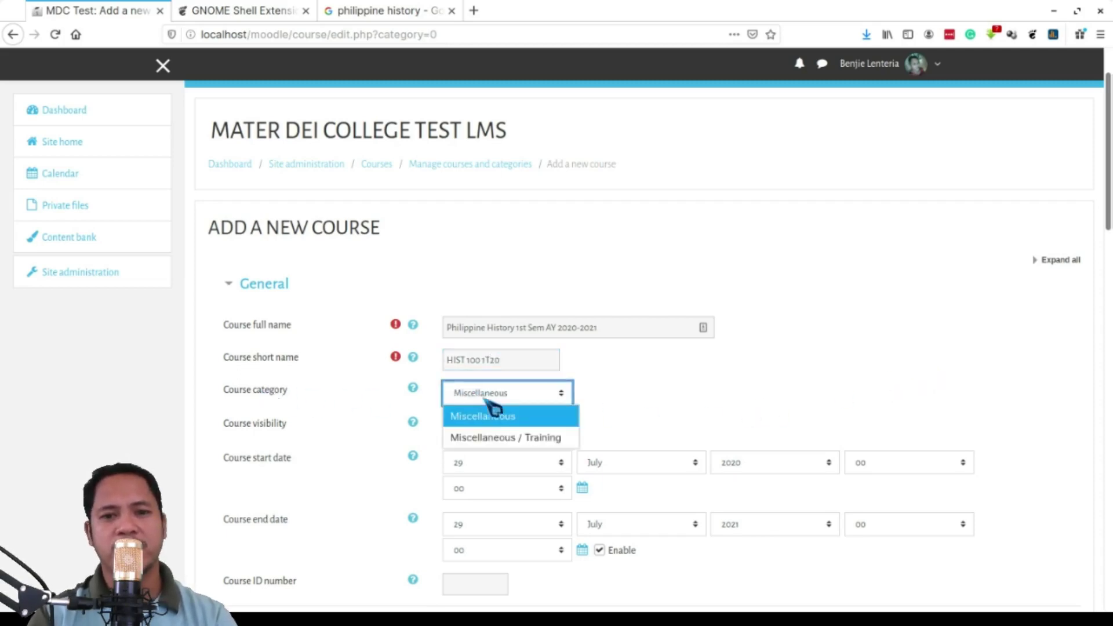
pyautogui.click(501, 437)
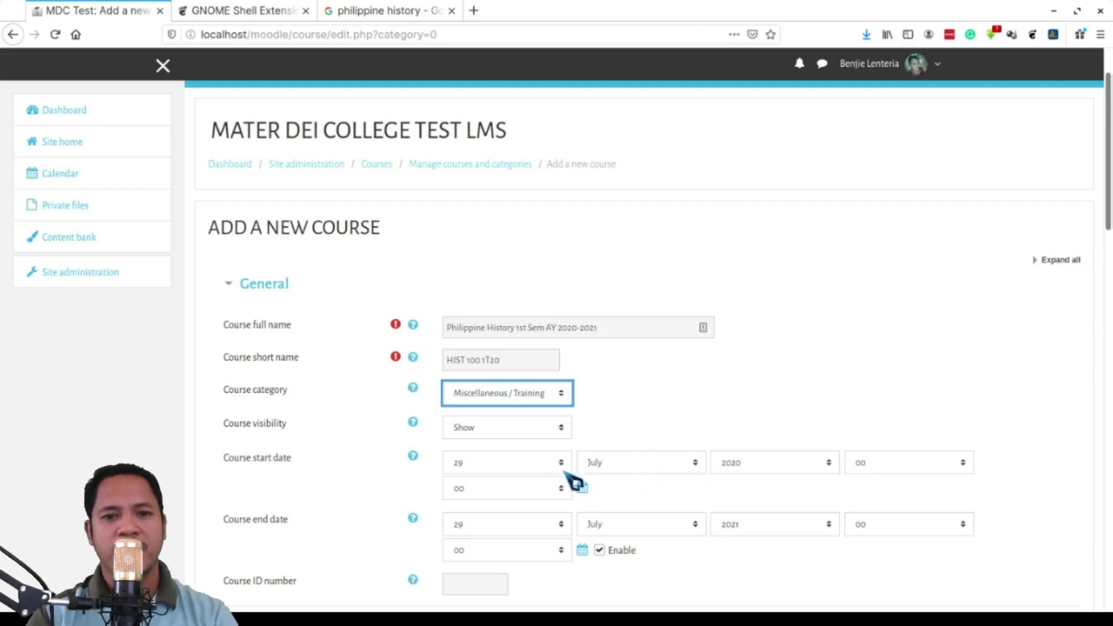
pyautogui.click(537, 464)
# Set the course start date to 17 August 2020 and disable the end date
pyautogui.click(473, 184)
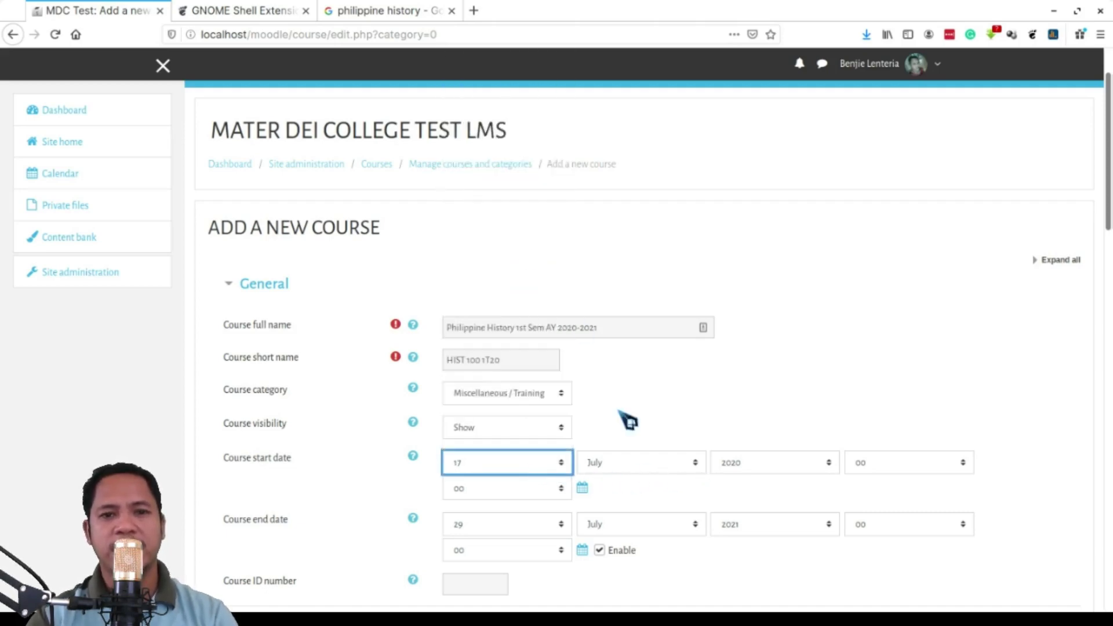
pyautogui.click(629, 467)
pyautogui.click(615, 355)
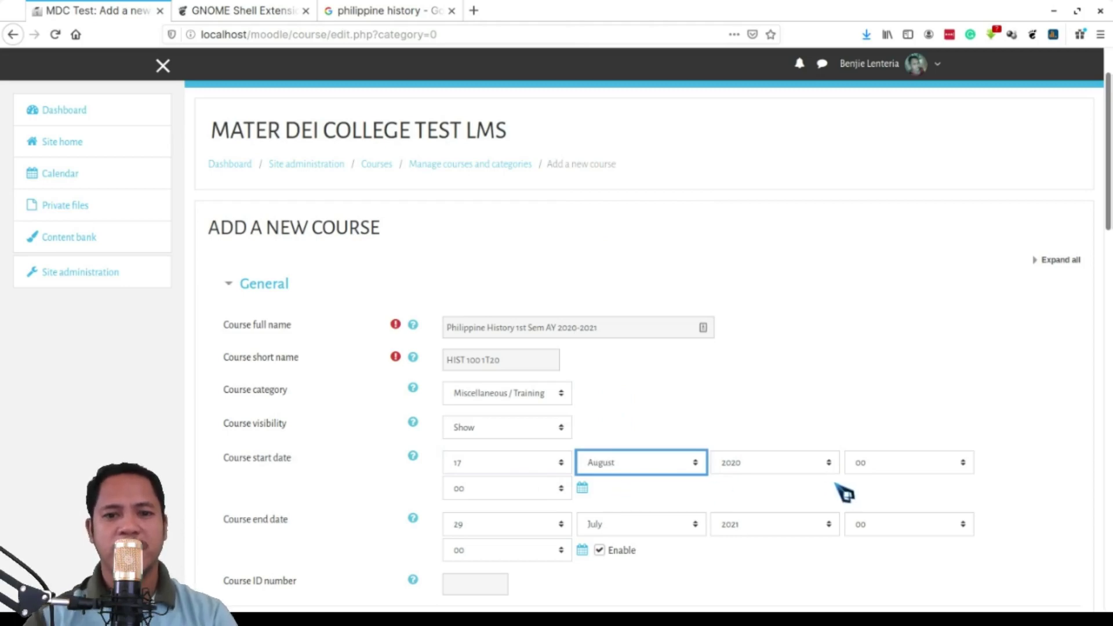
pyautogui.click(600, 551)
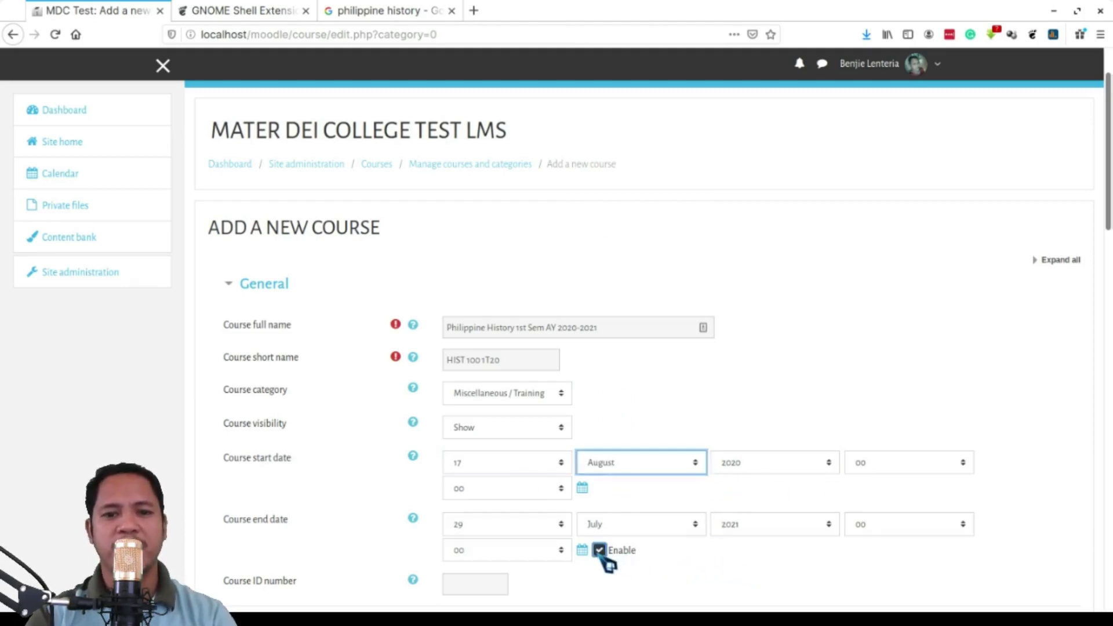
pyautogui.scroll(-3, 701, 556)
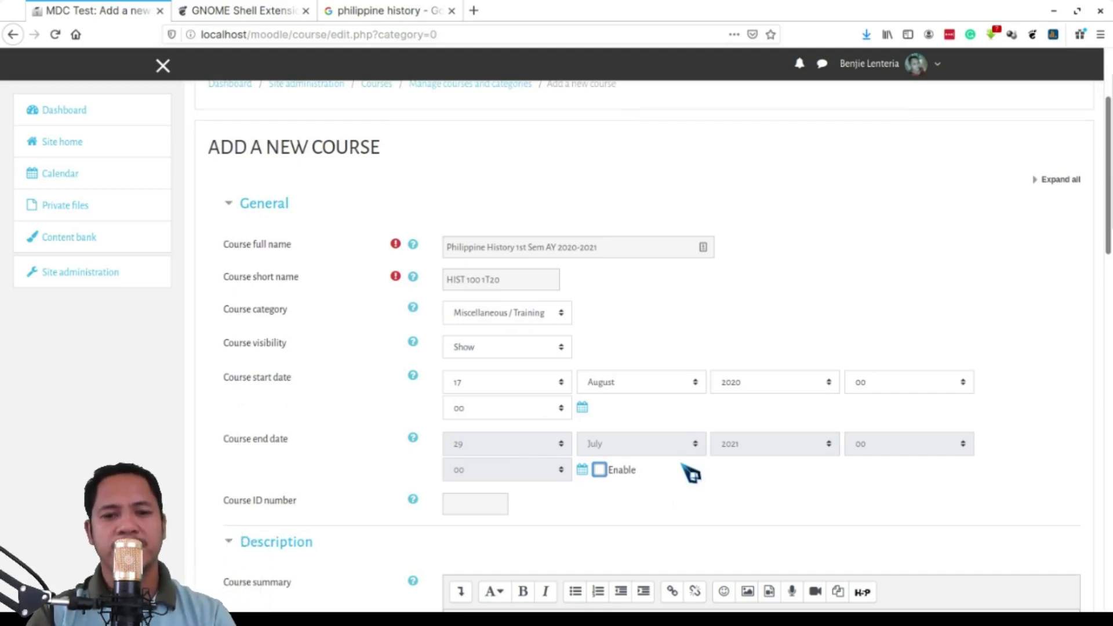
pyautogui.scroll(-5, 659, 435)
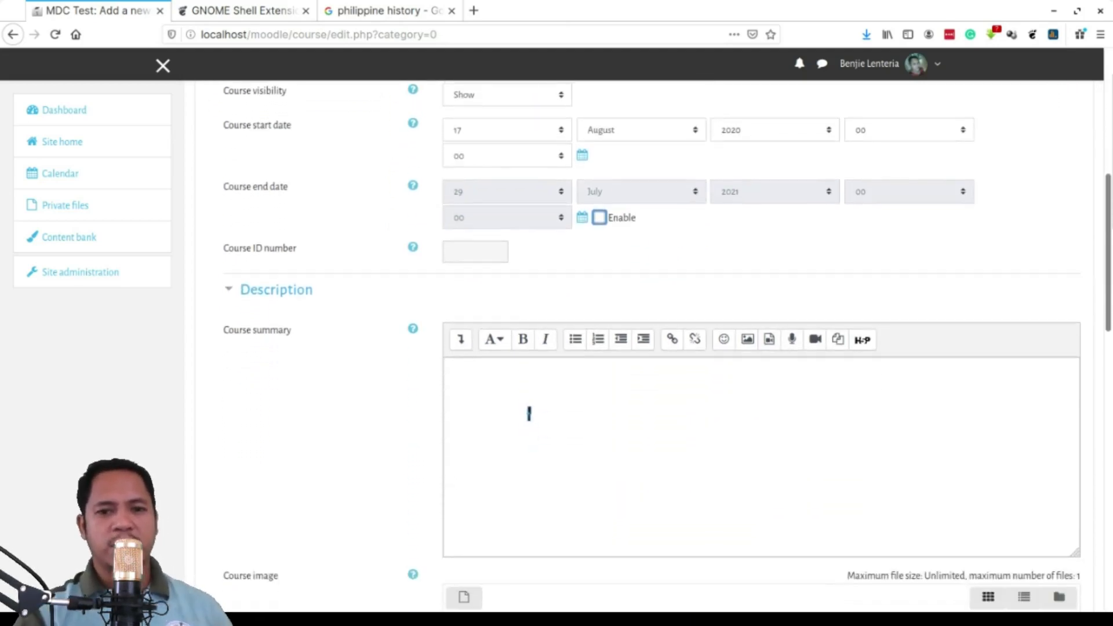
# Write the summary 'This course focuses on the history of the Philippines since the colonization of the Spaniards.'
pyautogui.click(528, 395)
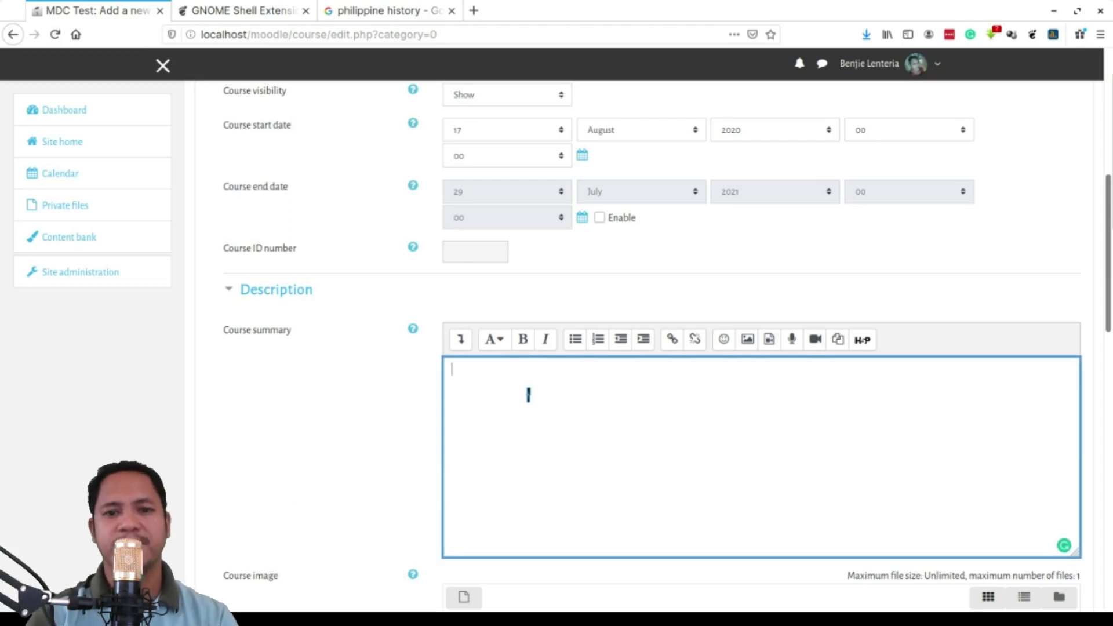
pyautogui.write('This c')
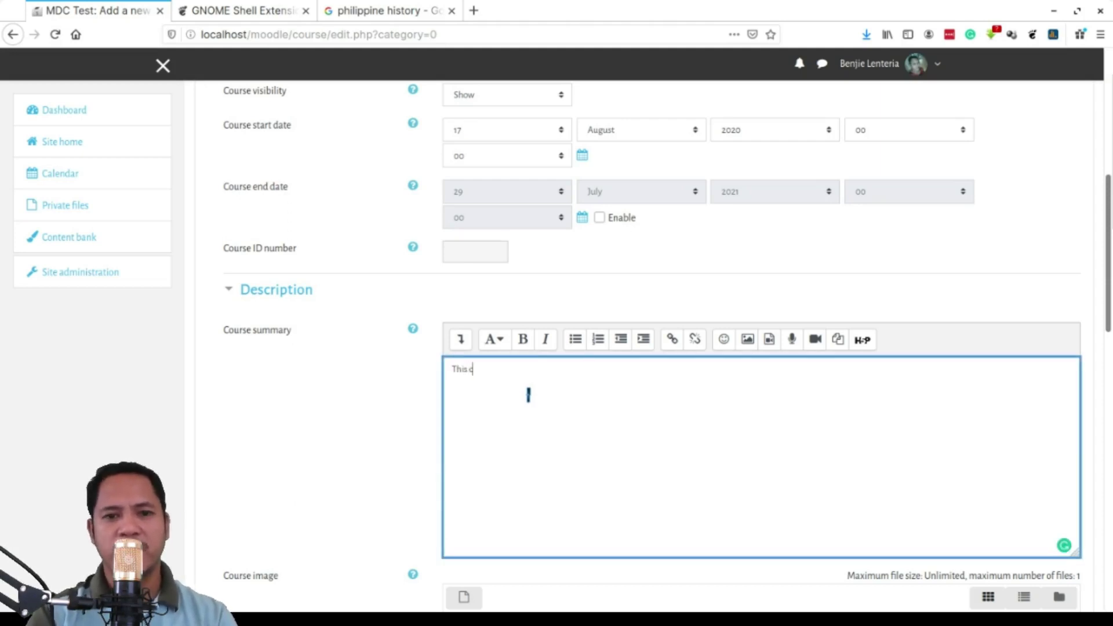
pyautogui.write('ourse ')
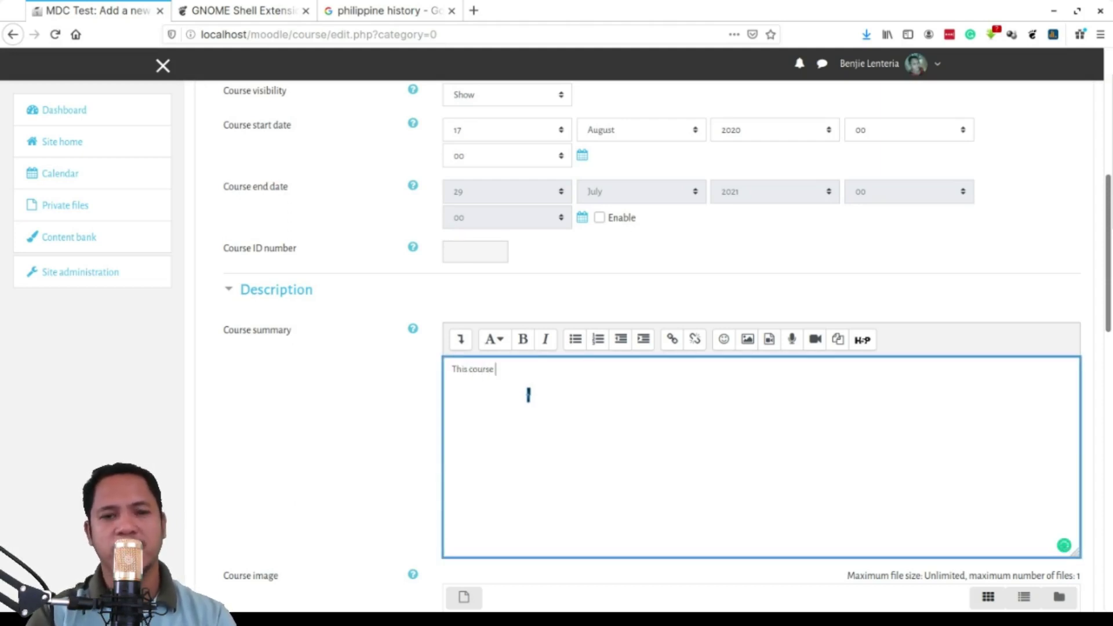
pyautogui.write('focuses on ')
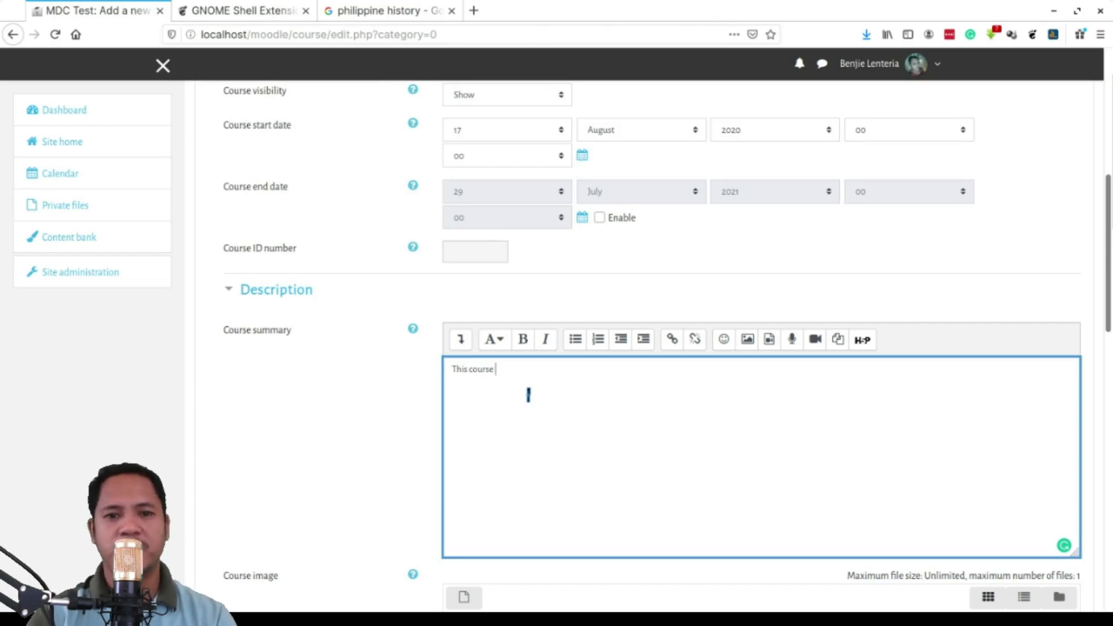
pyautogui.write('the events')
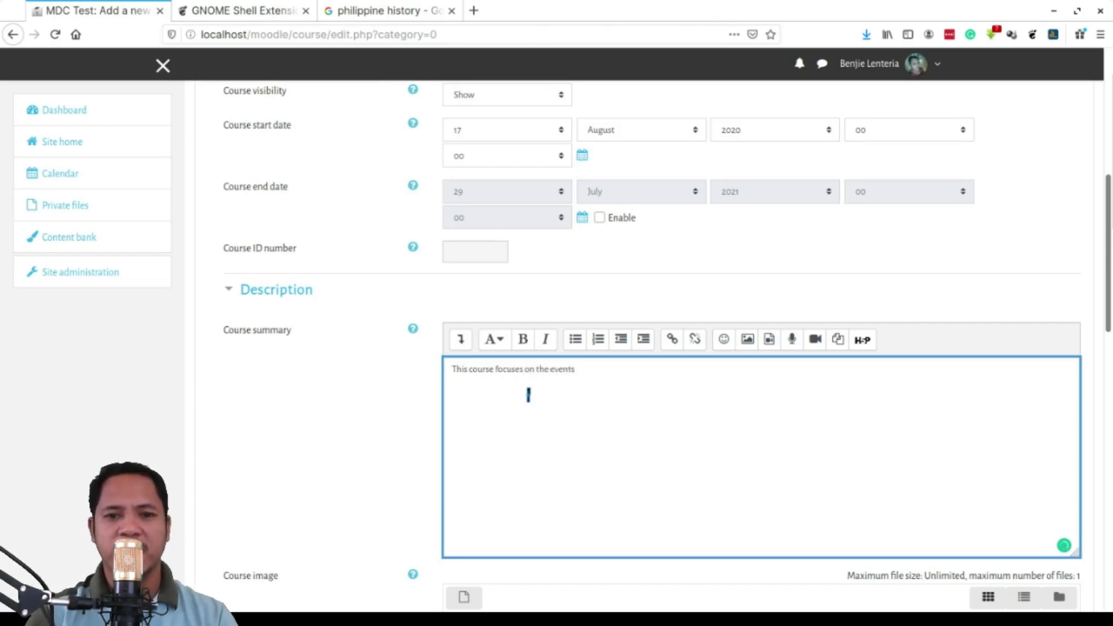
pyautogui.press('BackSpace')
pyautogui.press('BackSpace')
pyautogui.press('BackSpace')
pyautogui.press('BackSpace')
pyautogui.press('BackSpace')
pyautogui.press('BackSpace')
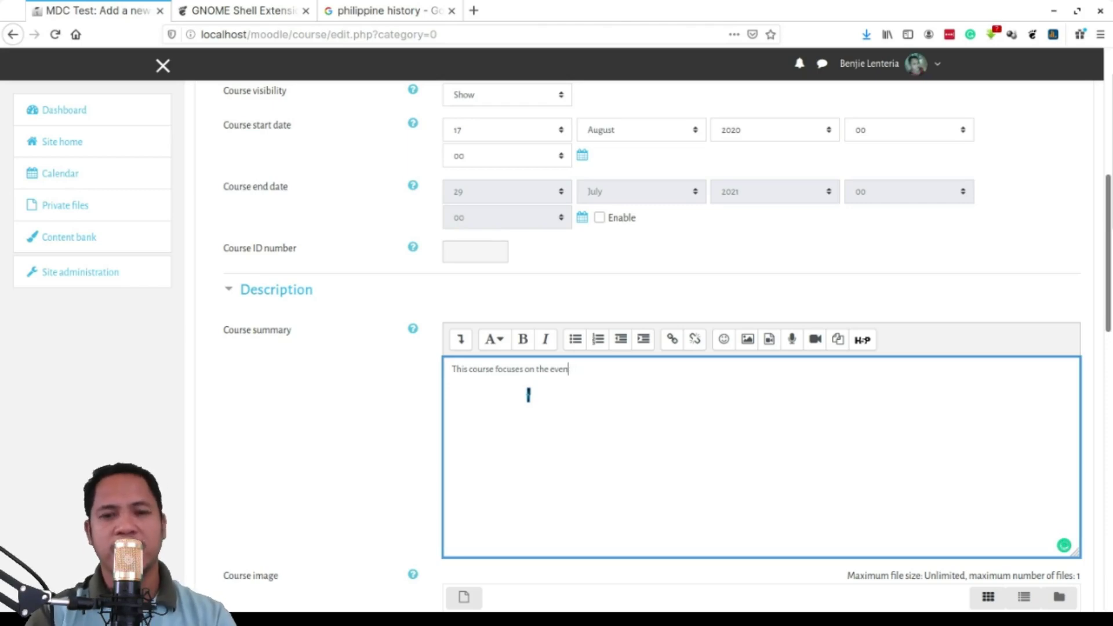
pyautogui.write('hisot')
pyautogui.press('BackSpace')
pyautogui.press('BackSpace')
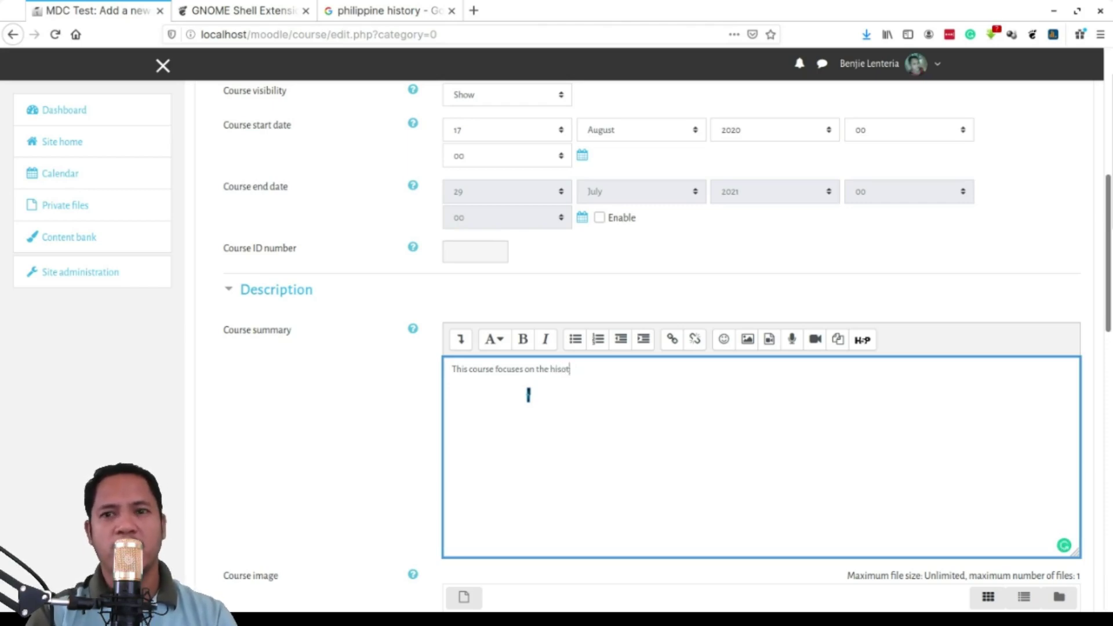
pyautogui.write('toyr of')
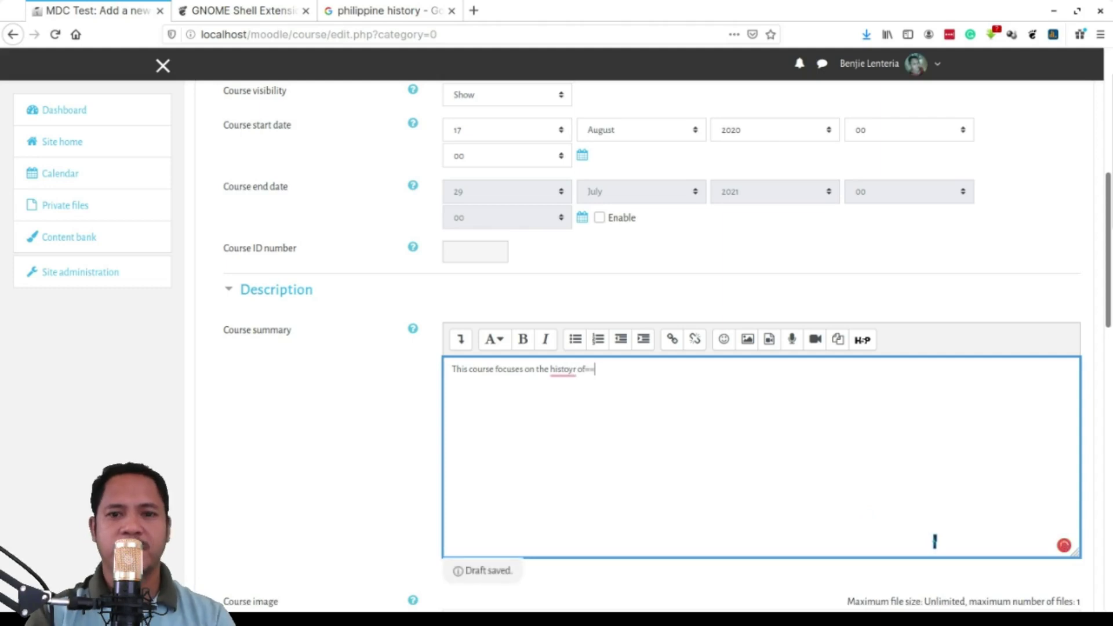
pyautogui.press('BackSpace')
pyautogui.press('BackSpace')
pyautogui.press('BackSpace')
pyautogui.press('BackSpace')
pyautogui.press('BackSpace')
pyautogui.press('BackSpace')
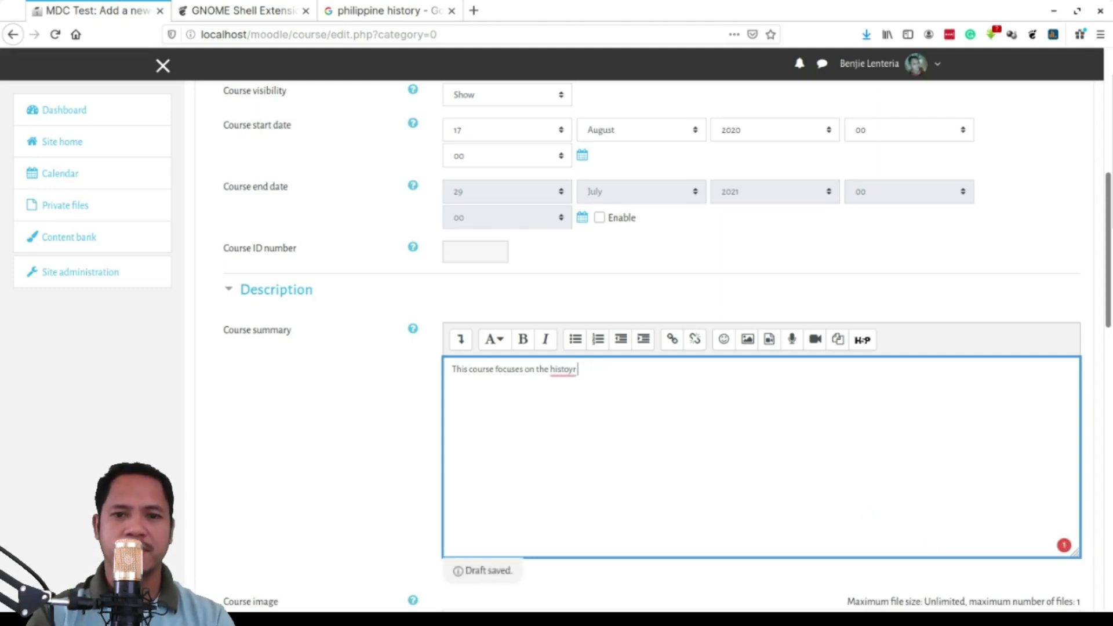
pyautogui.write('ry')
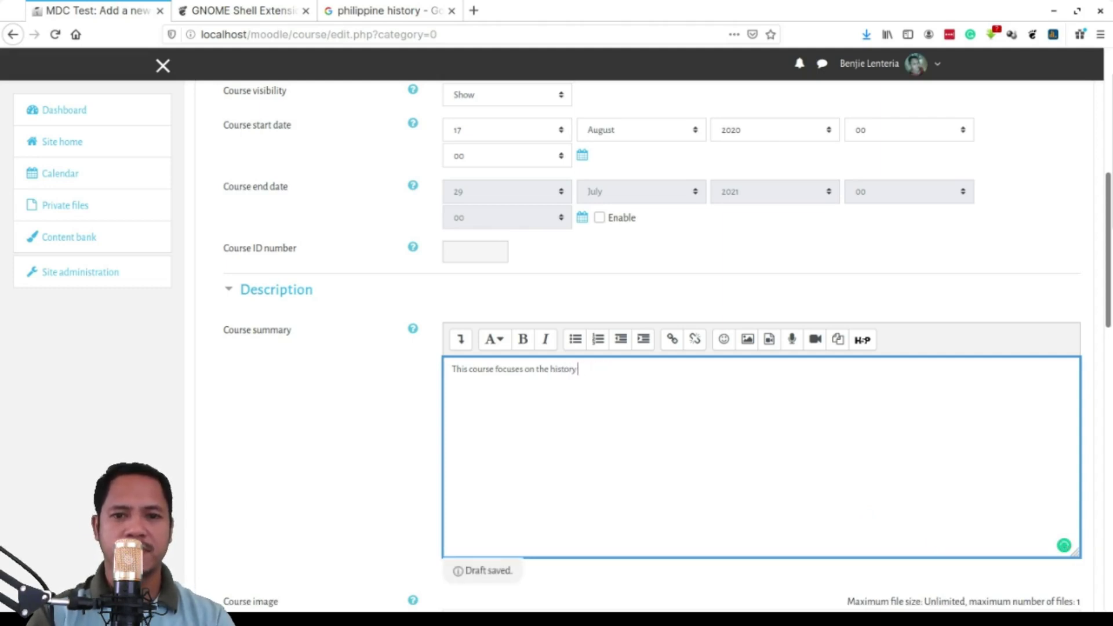
pyautogui.write(' of the Phil')
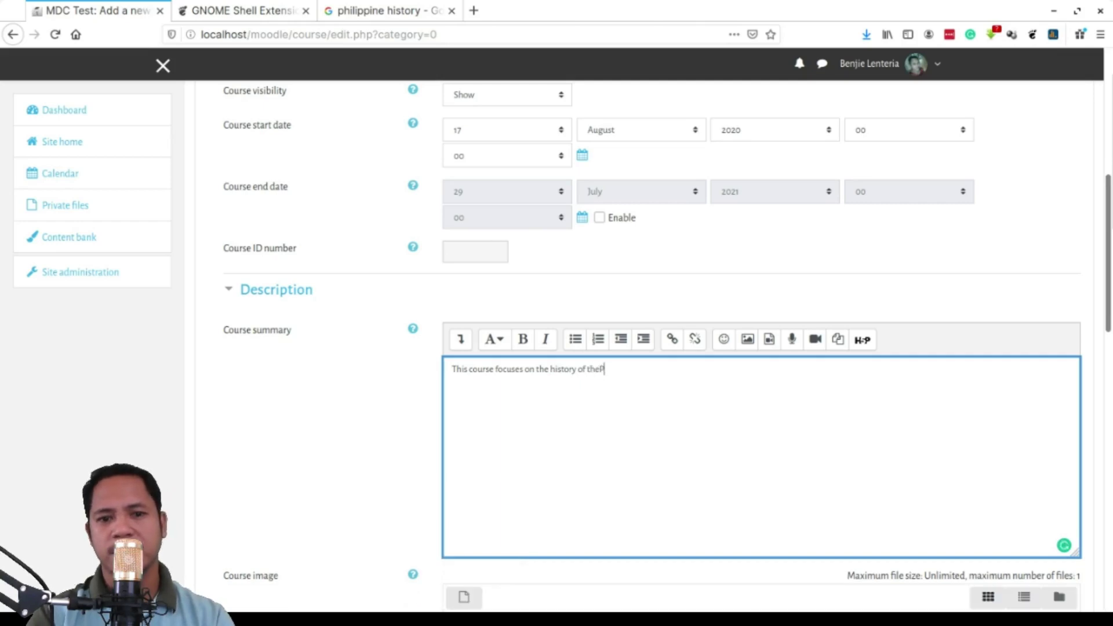
pyautogui.write('ipp')
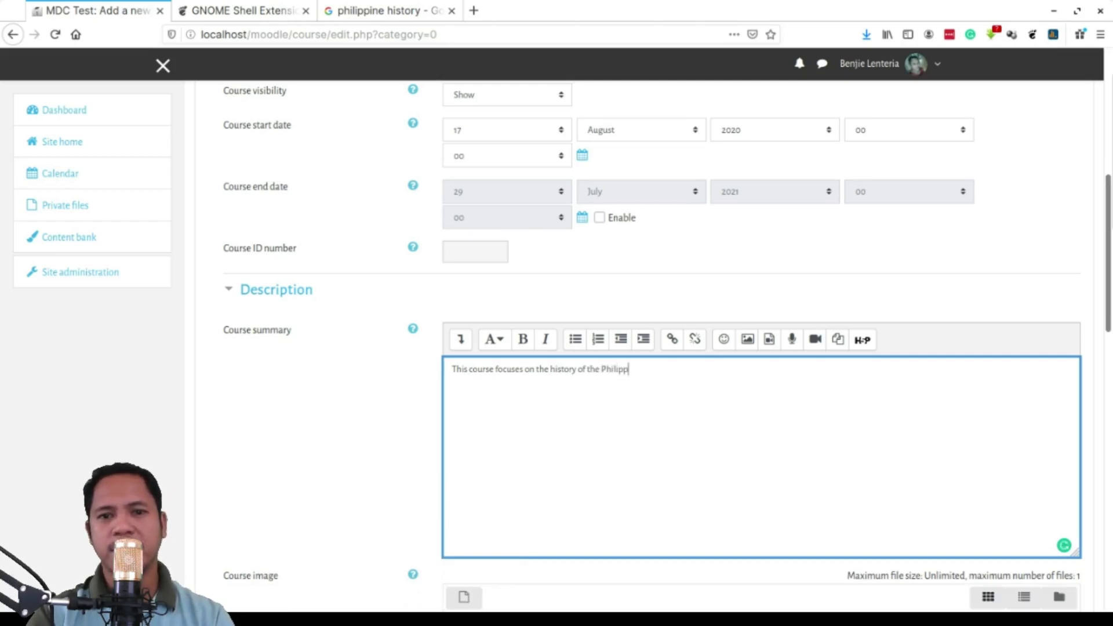
pyautogui.write('ines sinces the occ')
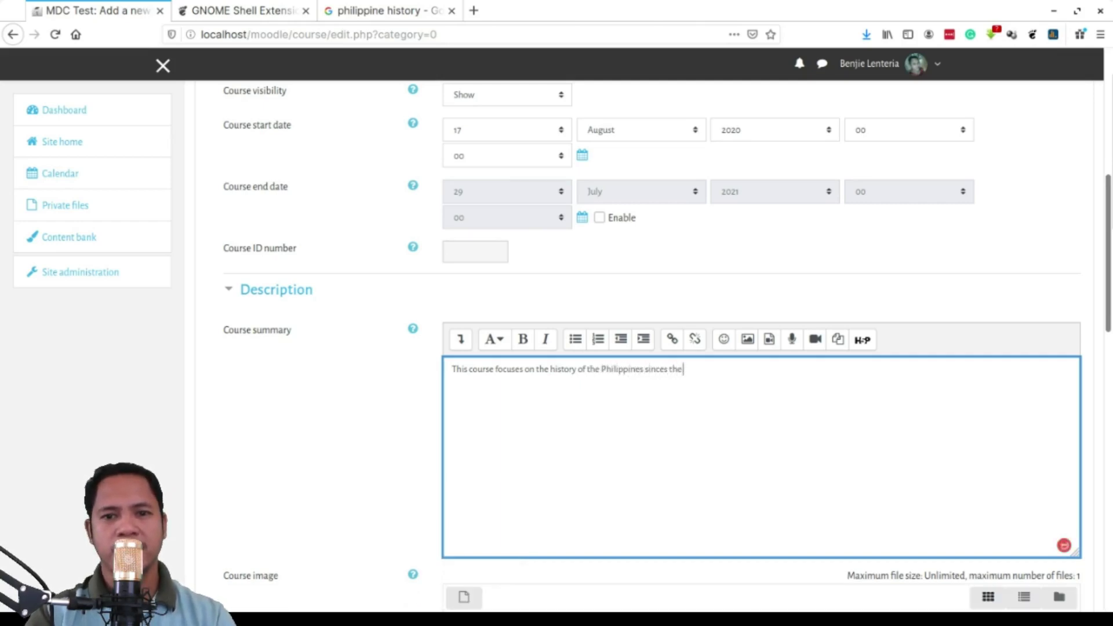
pyautogui.press('BackSpace')
pyautogui.press('BackSpace')
pyautogui.press('BackSpace')
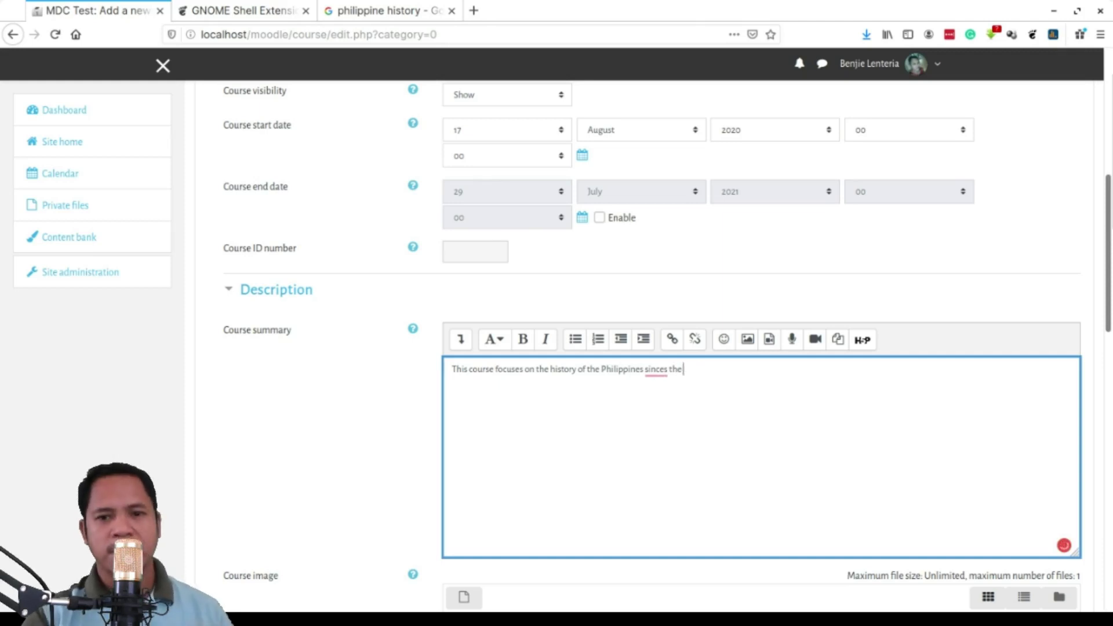
pyautogui.write('colo')
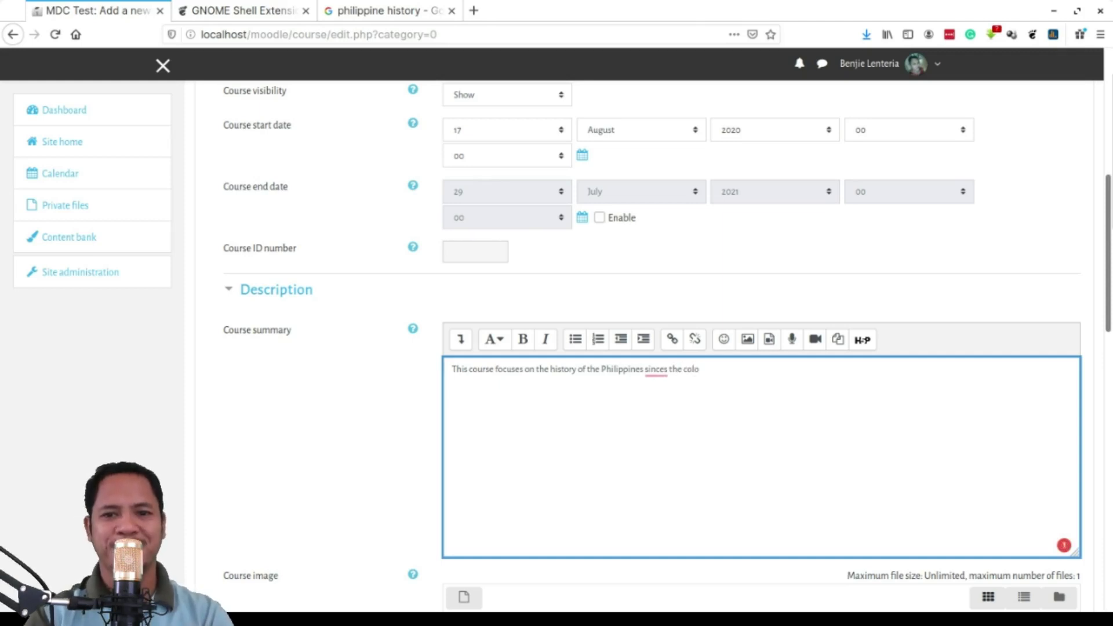
pyautogui.write('nization of')
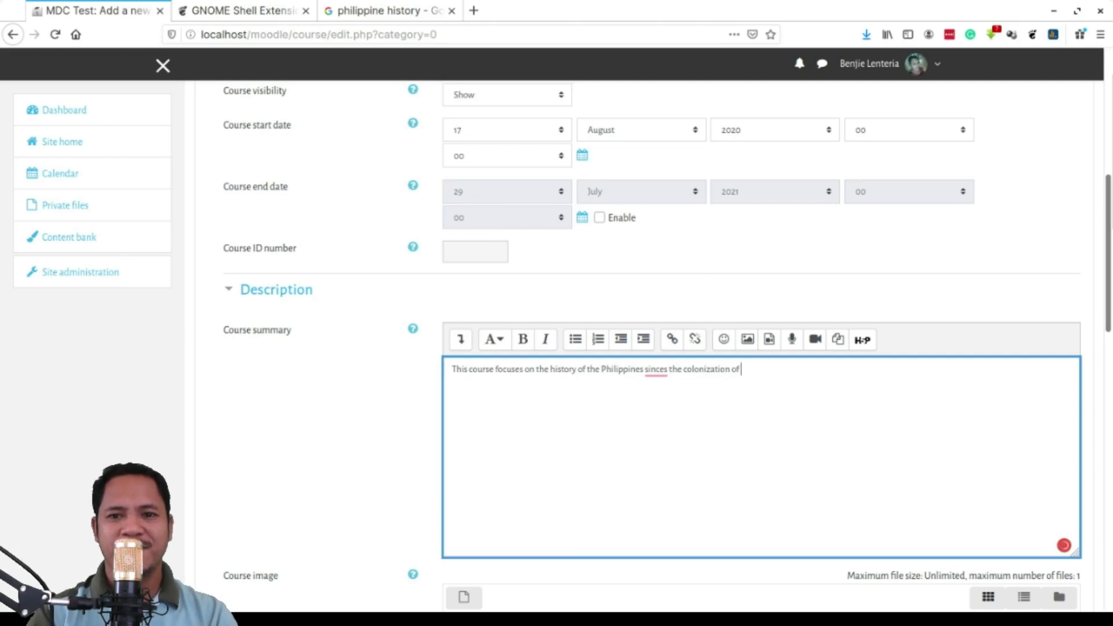
pyautogui.write(' th')
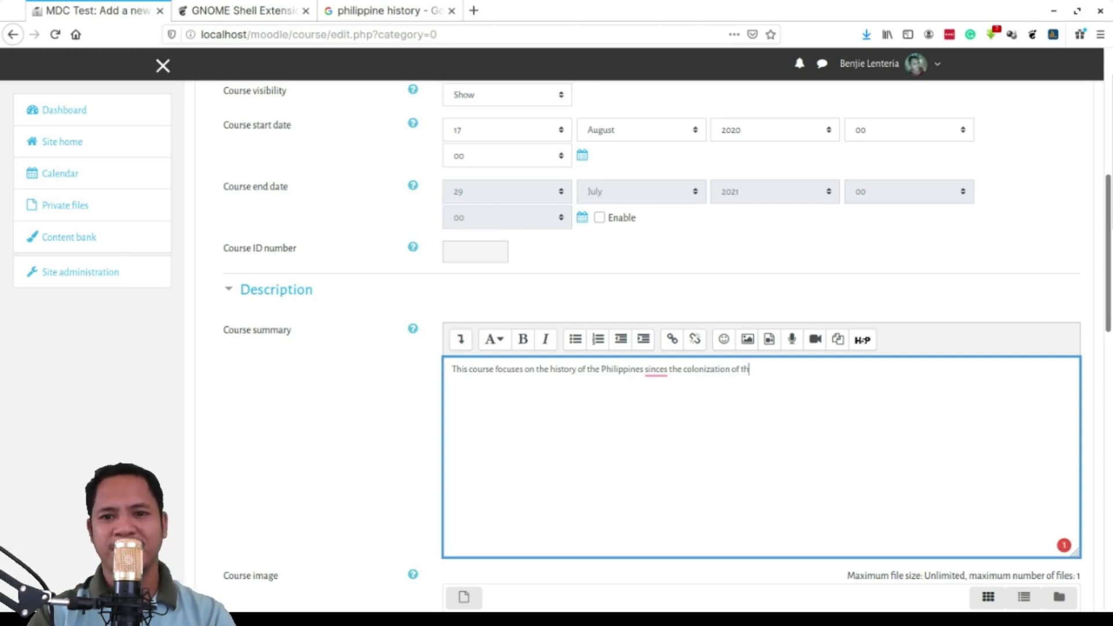
pyautogui.write('e Sp')
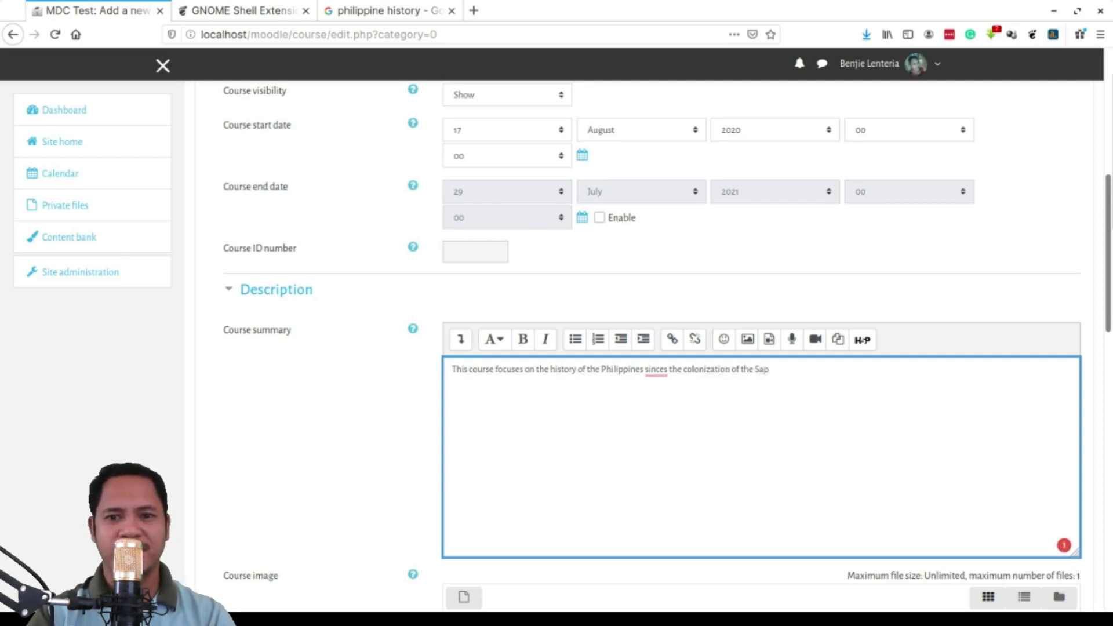
pyautogui.write('aniards.')
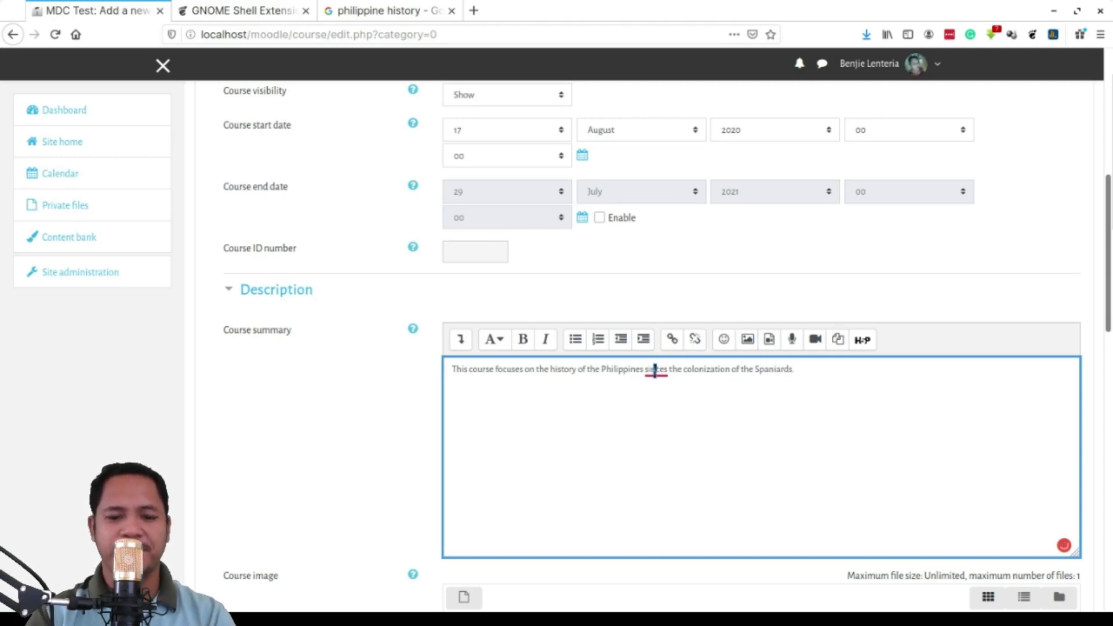
pyautogui.click(646, 389)
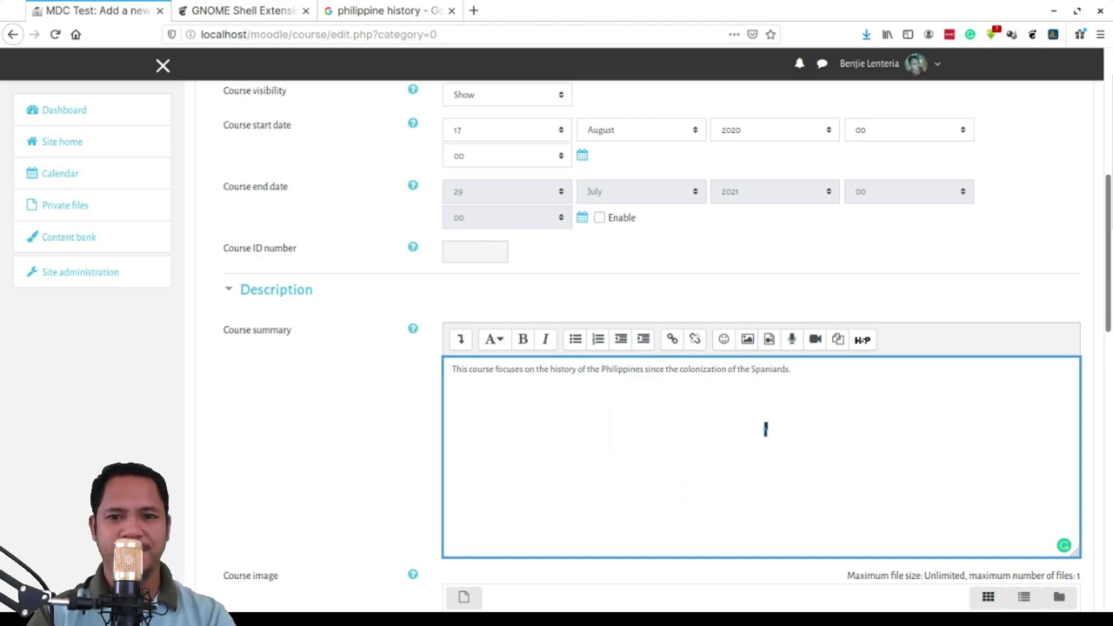
# Open the file picker for the Course image drop zone
pyautogui.scroll(-6, 766, 430)
pyautogui.scroll(-1, 368, 366)
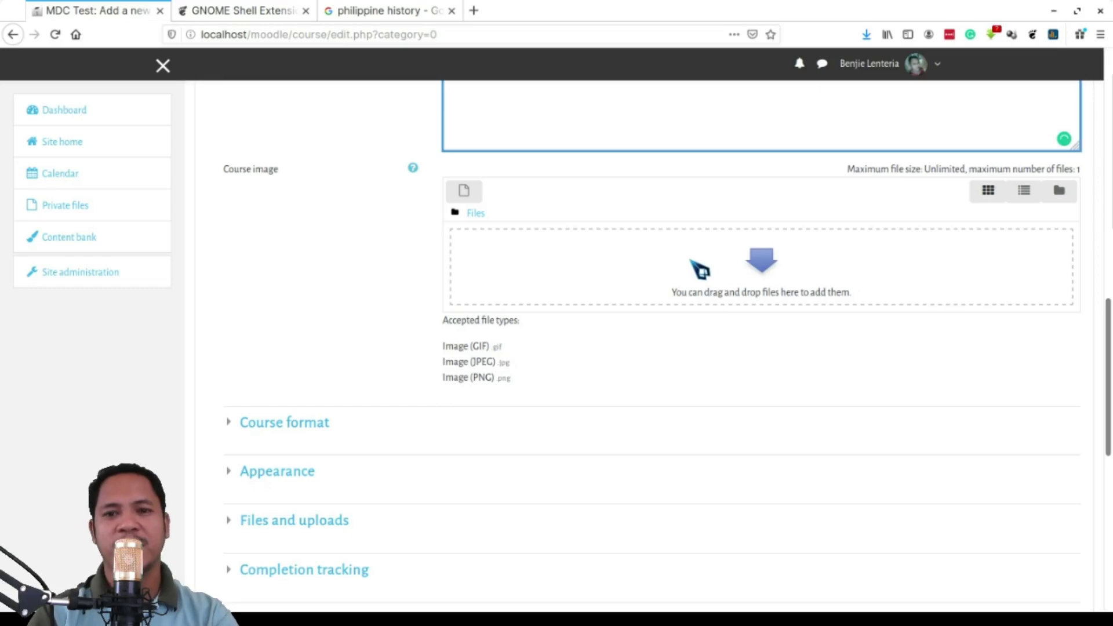
pyautogui.click(700, 268)
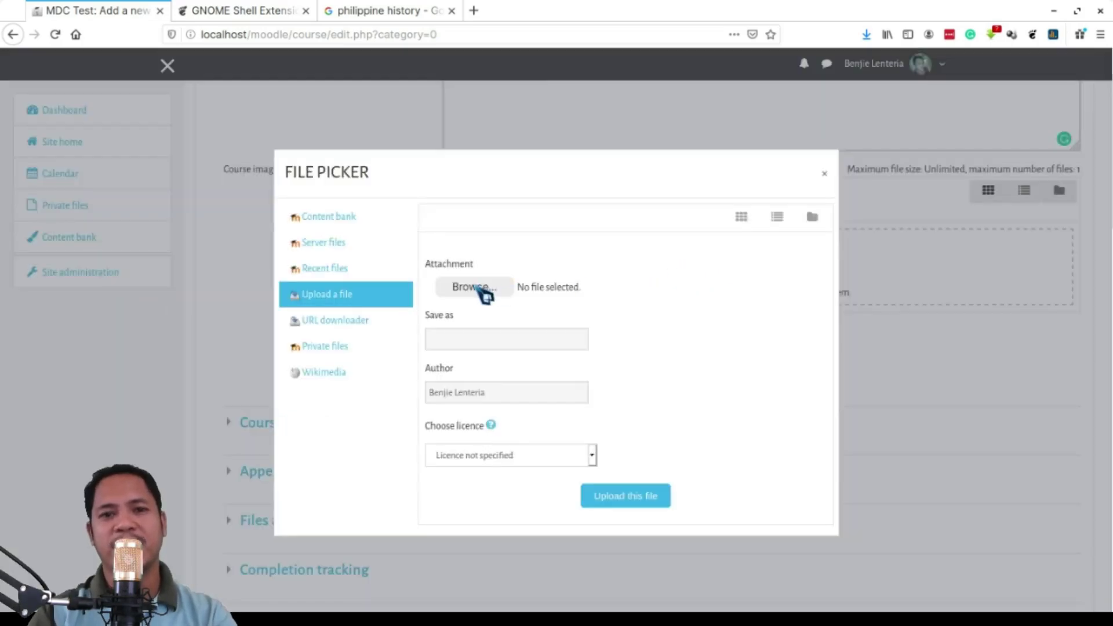
# Upload _EL15845-Filipino-Responses-to-Spanish-Colonization.jpg from Videos > Moodle Training as the course image
pyautogui.click(474, 288)
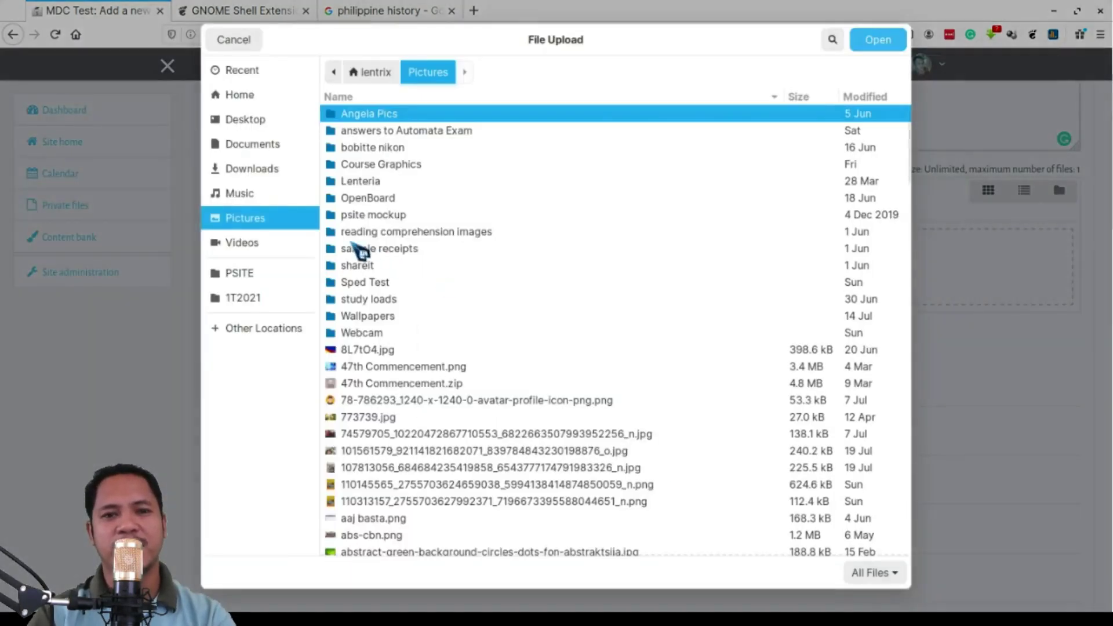
pyautogui.click(269, 245)
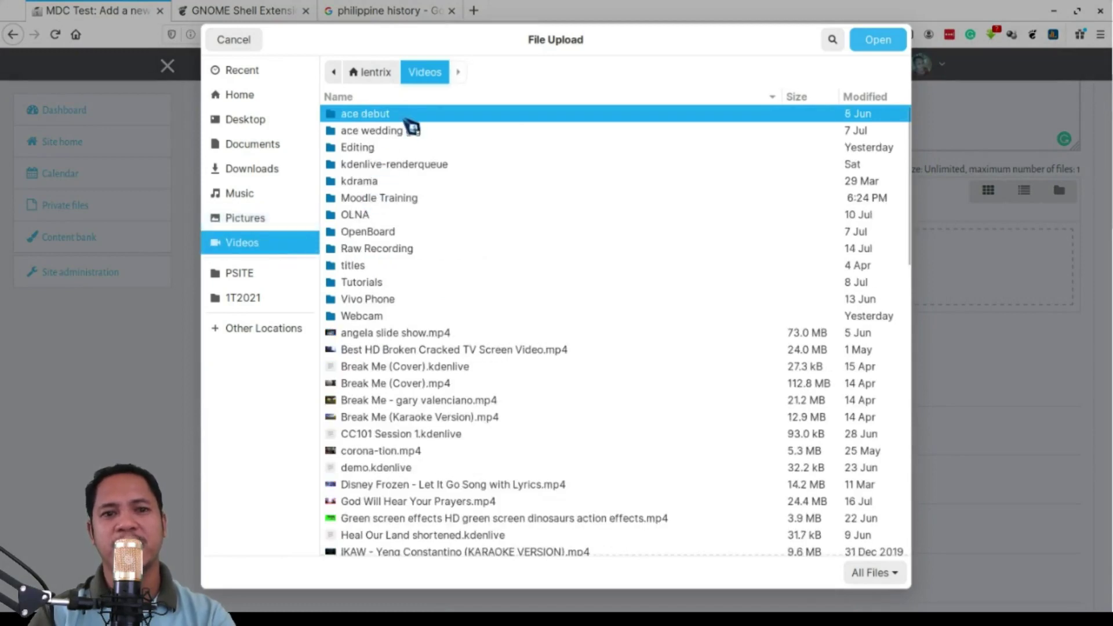
pyautogui.doubleClick(380, 198)
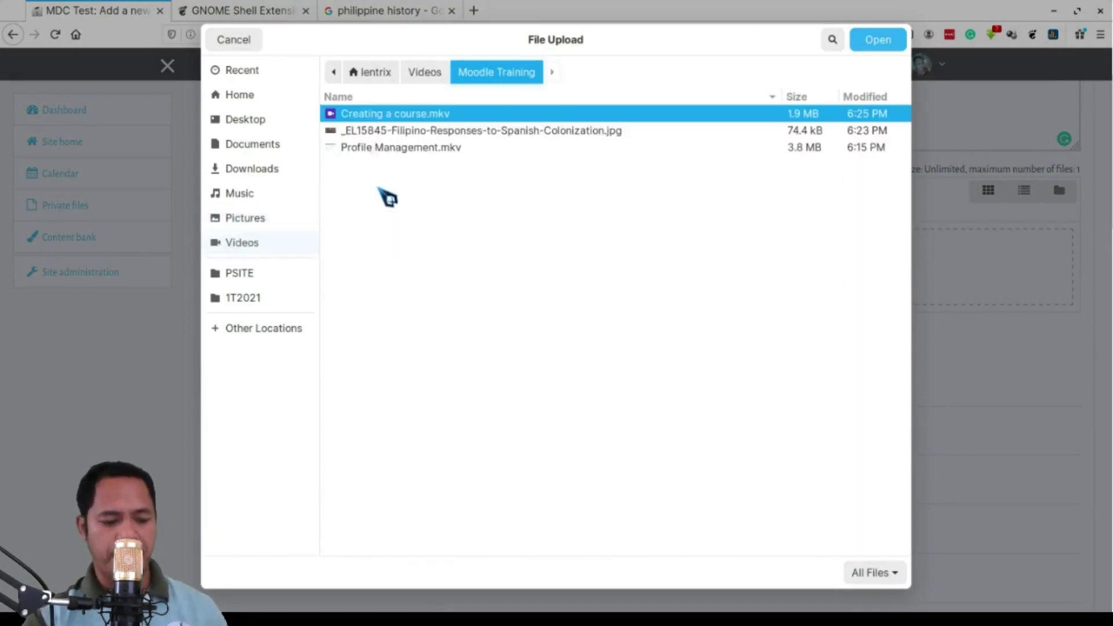
pyautogui.click(378, 131)
pyautogui.click(893, 41)
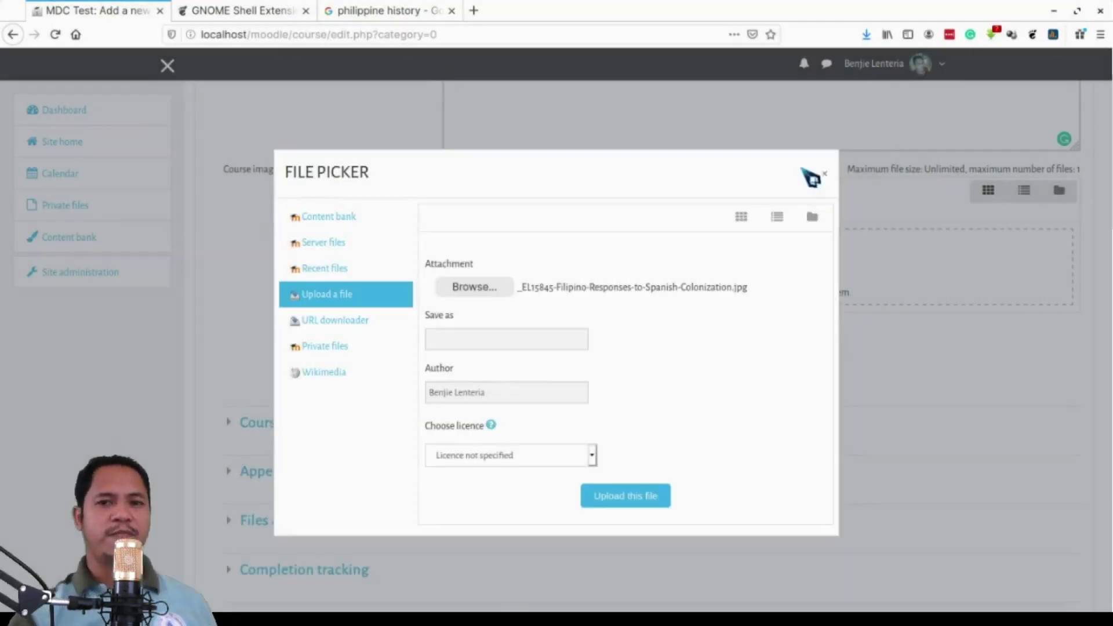
pyautogui.click(654, 495)
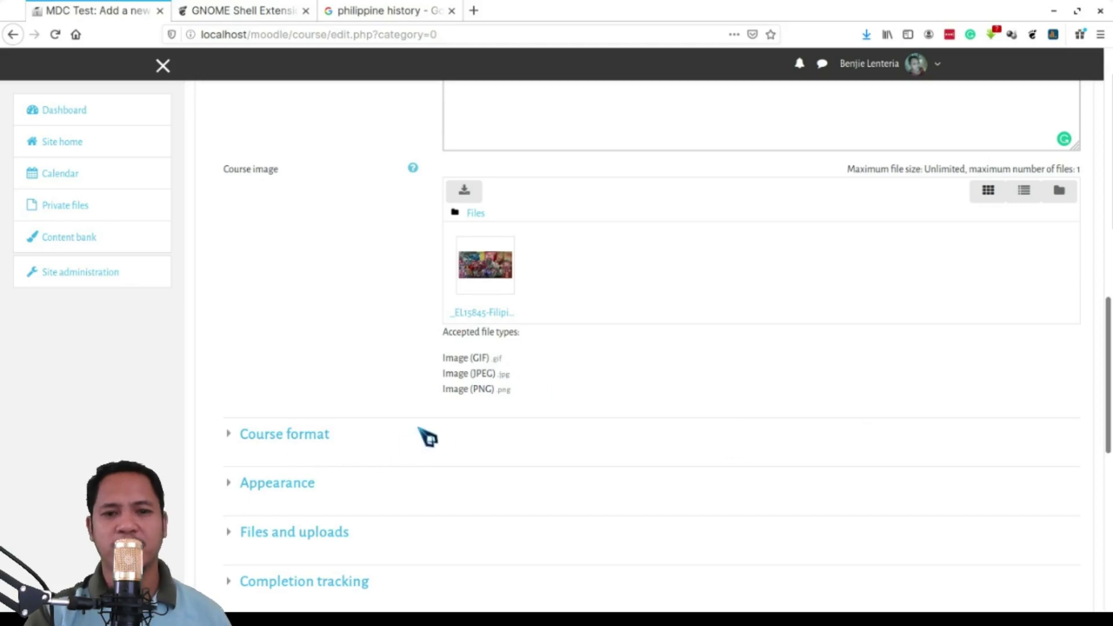
pyautogui.scroll(-2, 428, 438)
pyautogui.click(316, 362)
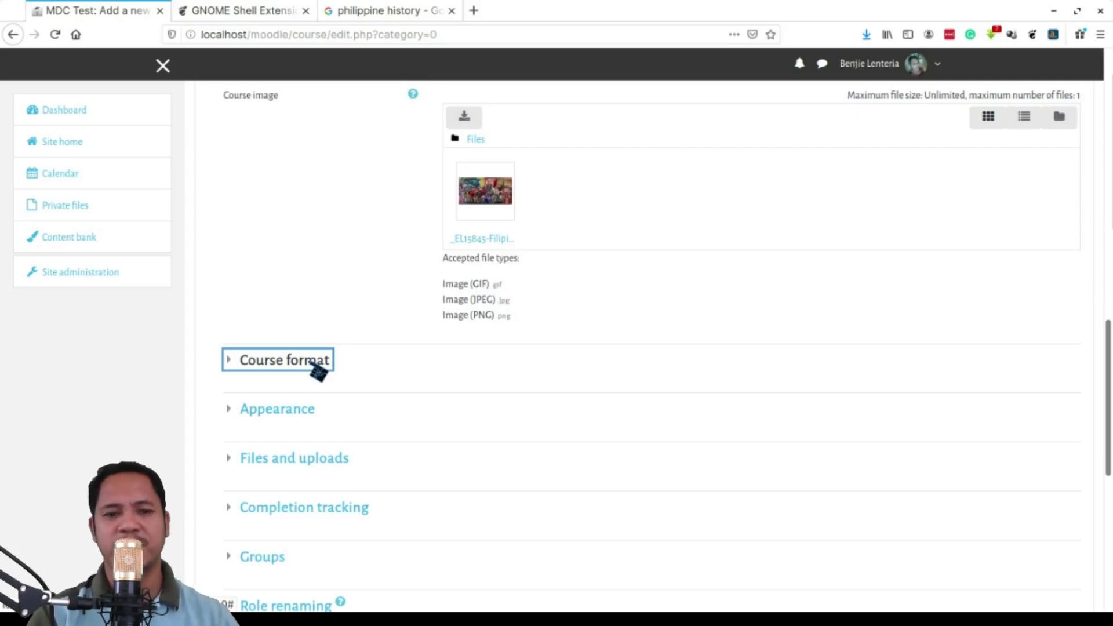
# Set the course format to Weekly with 18 sections and one section per page
pyautogui.click(312, 362)
pyautogui.click(503, 406)
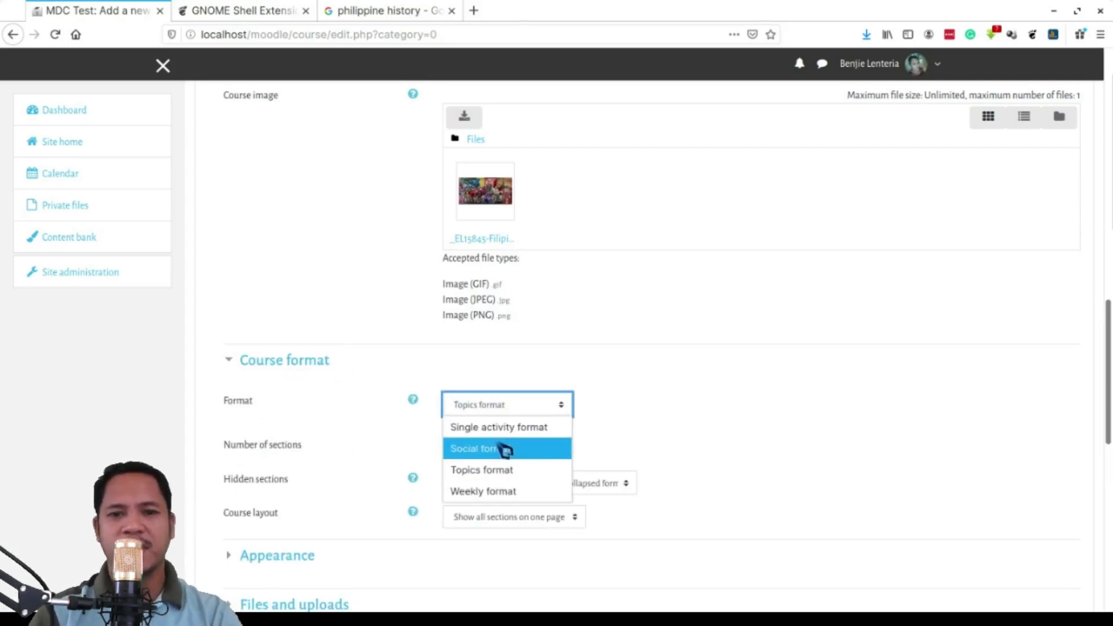
pyautogui.click(504, 492)
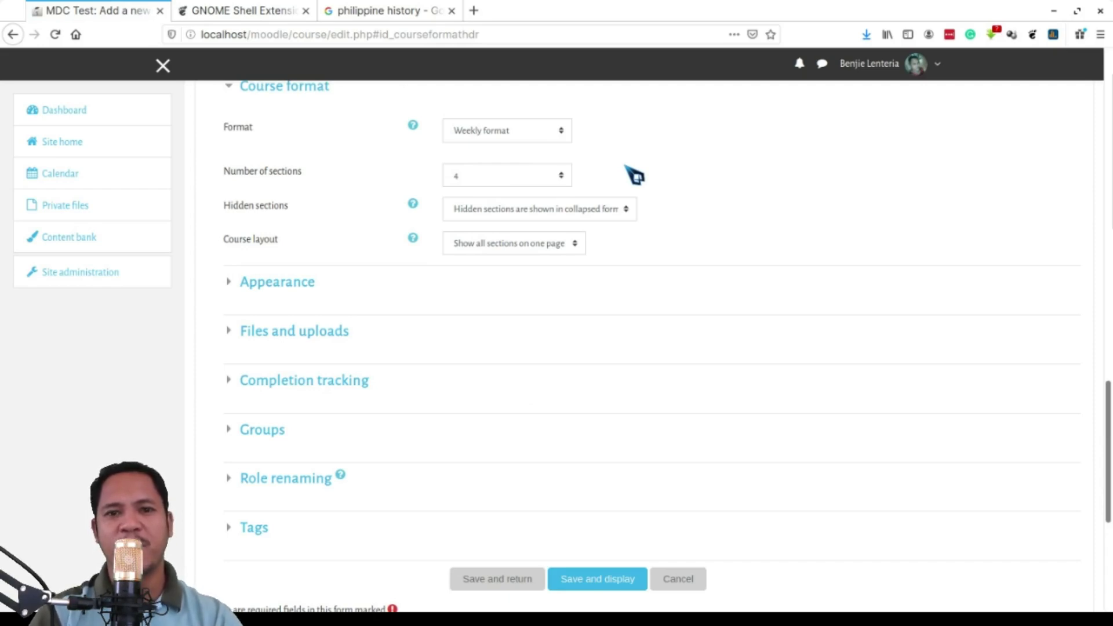
pyautogui.click(486, 180)
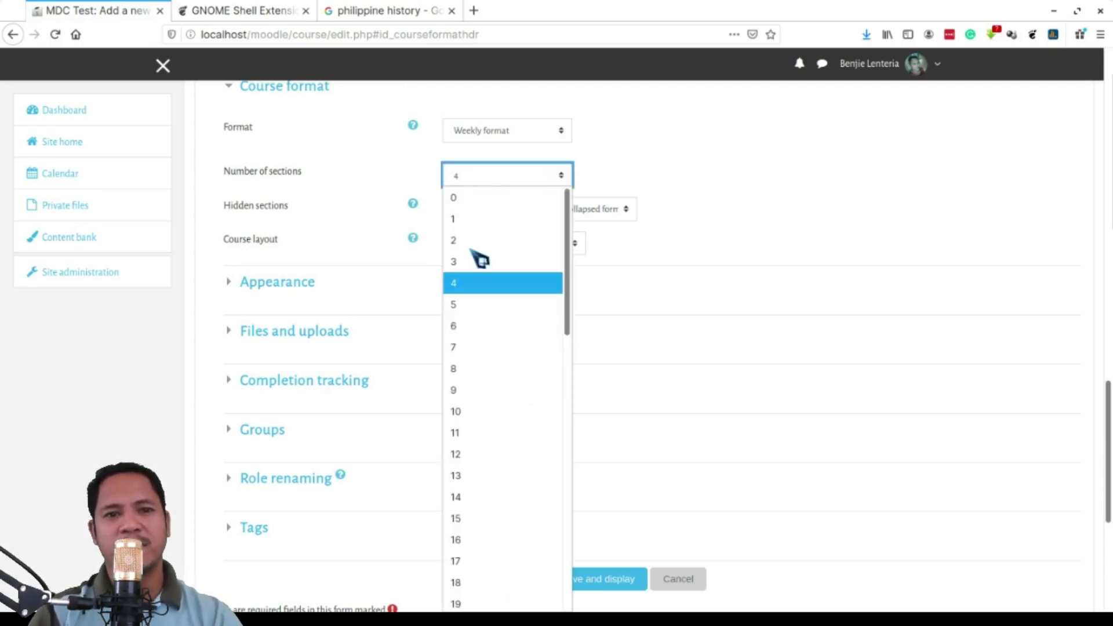
pyautogui.click(479, 582)
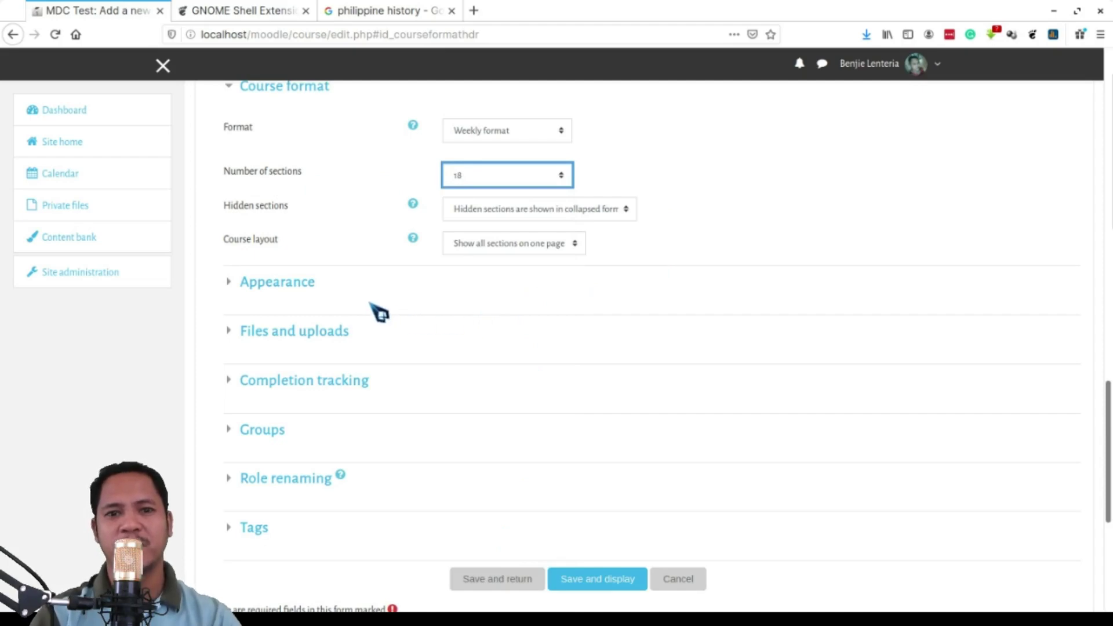
pyautogui.click(554, 249)
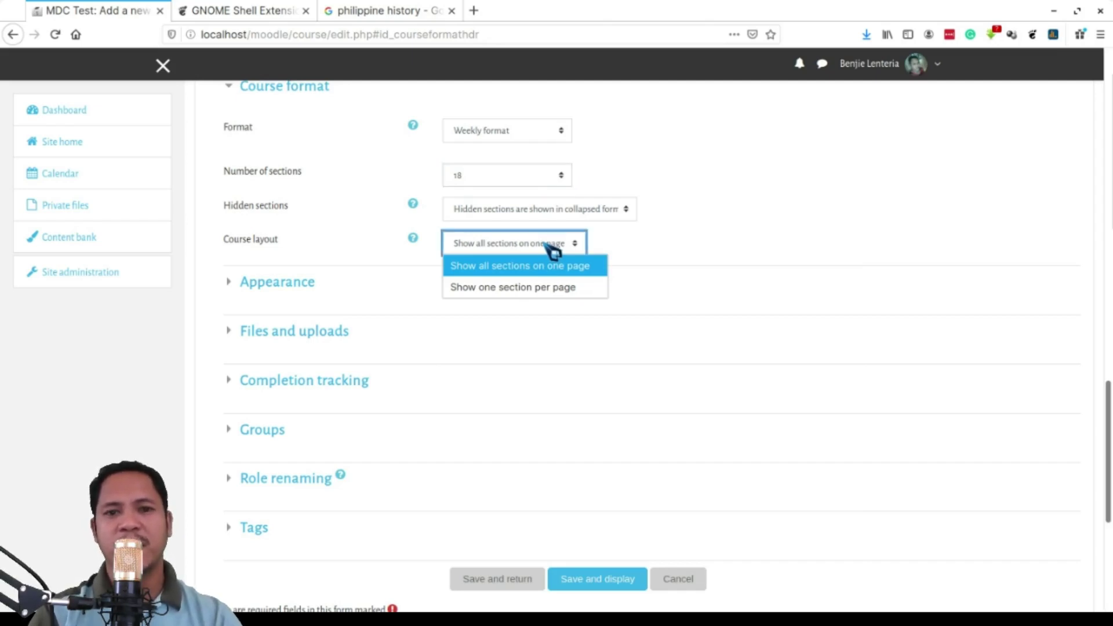
pyautogui.click(517, 288)
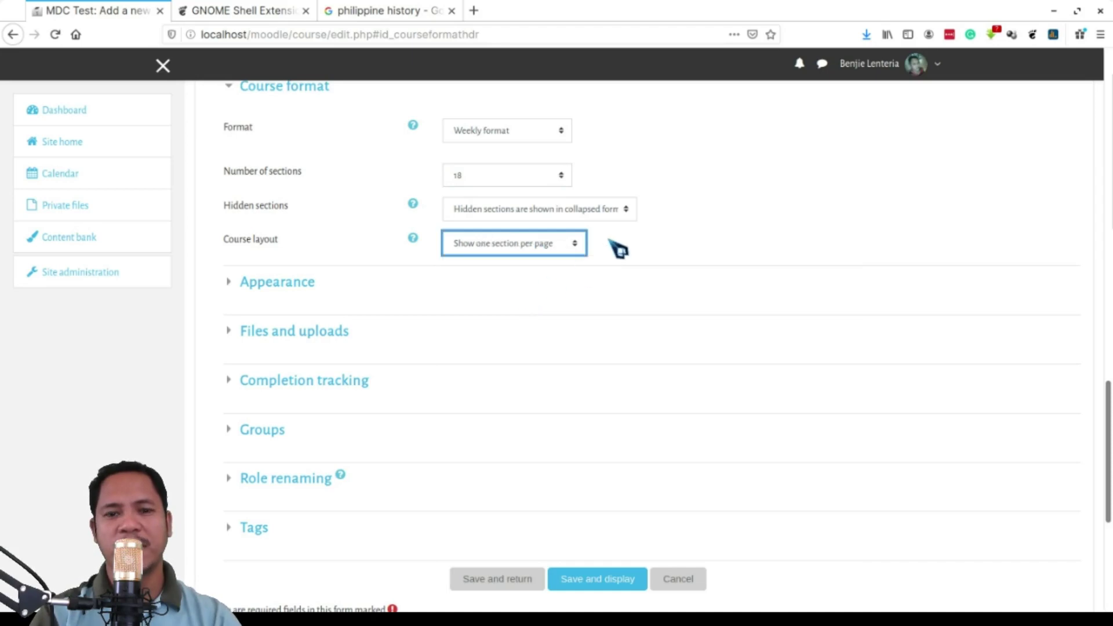
pyautogui.click(306, 286)
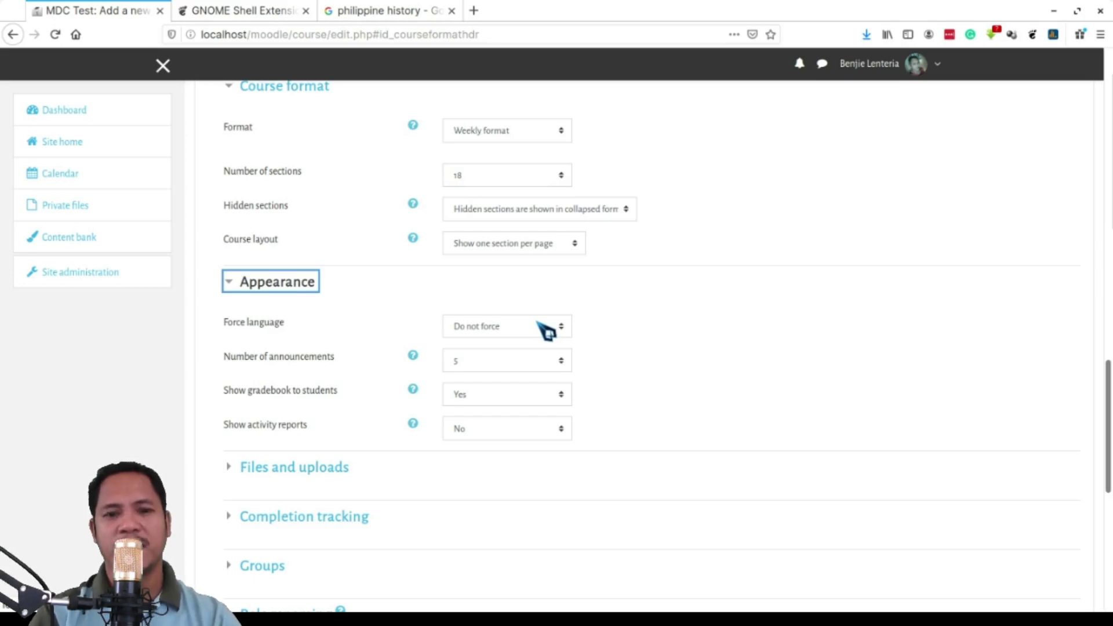
# Collapse the Appearance settings and expand the Groups settings
pyautogui.click(297, 285)
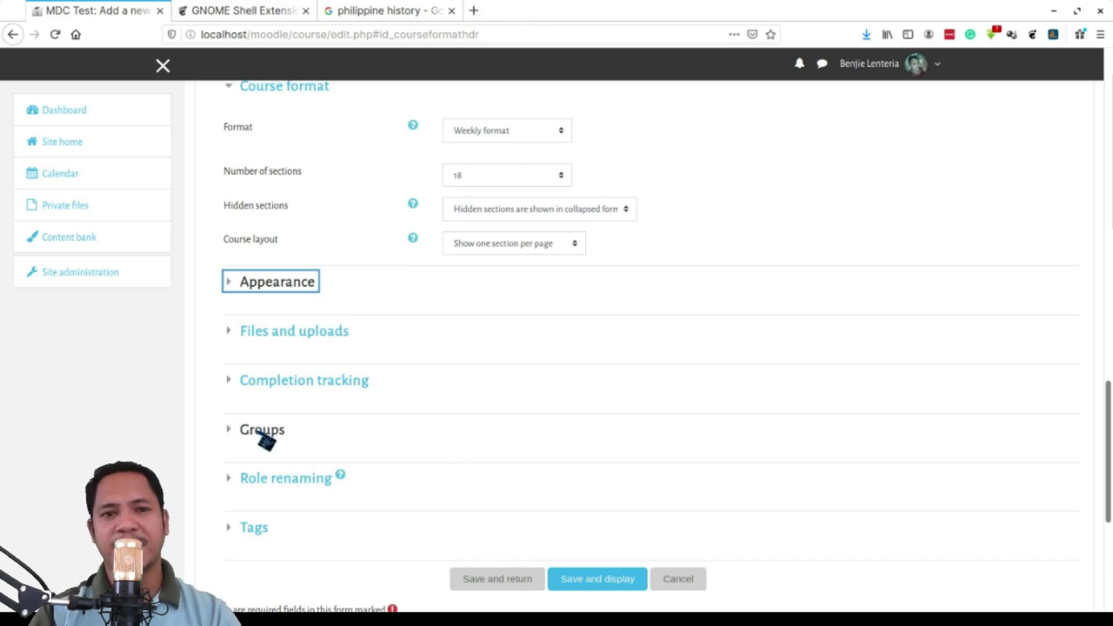
pyautogui.click(266, 433)
# Set group mode to Separate groups and save the course with Save and return
pyautogui.click(497, 475)
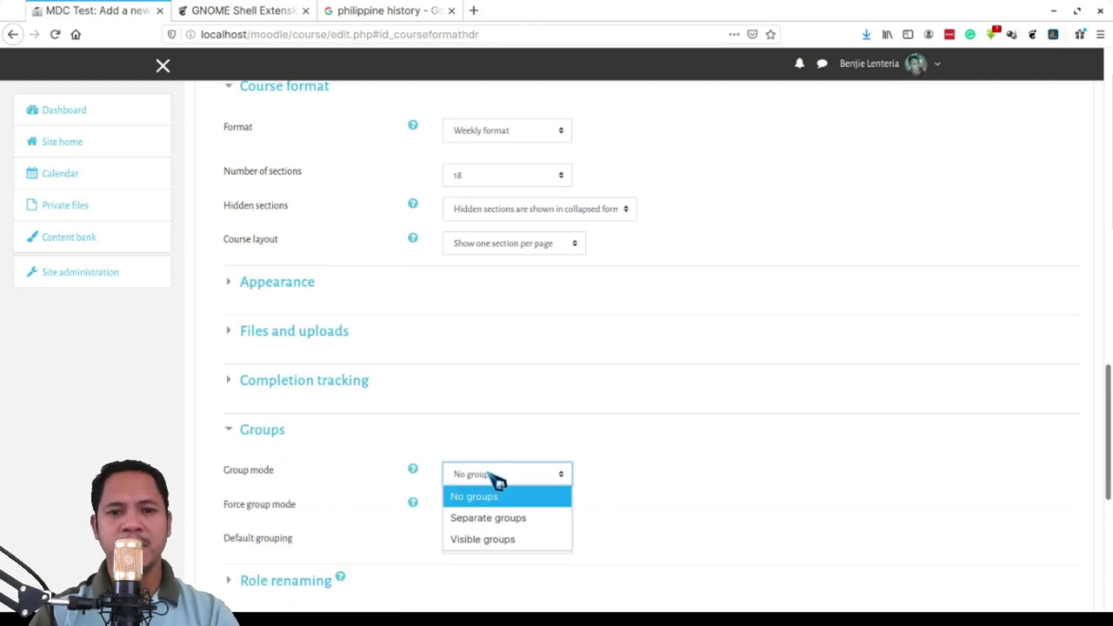
pyautogui.click(500, 529)
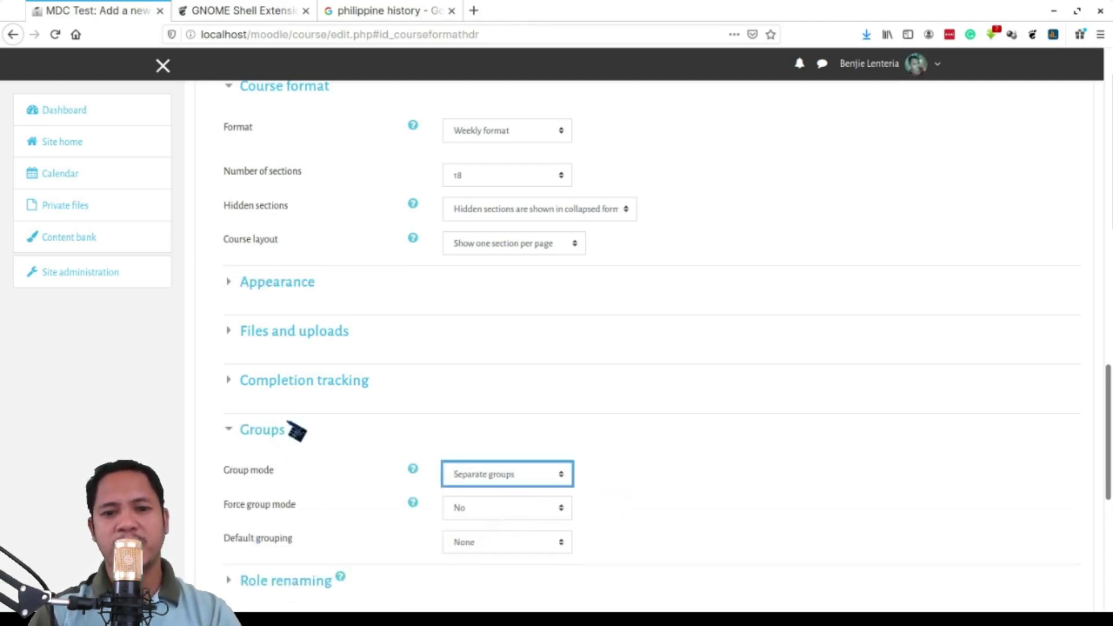
pyautogui.click(270, 439)
pyautogui.click(270, 439)
pyautogui.scroll(-2, 364, 380)
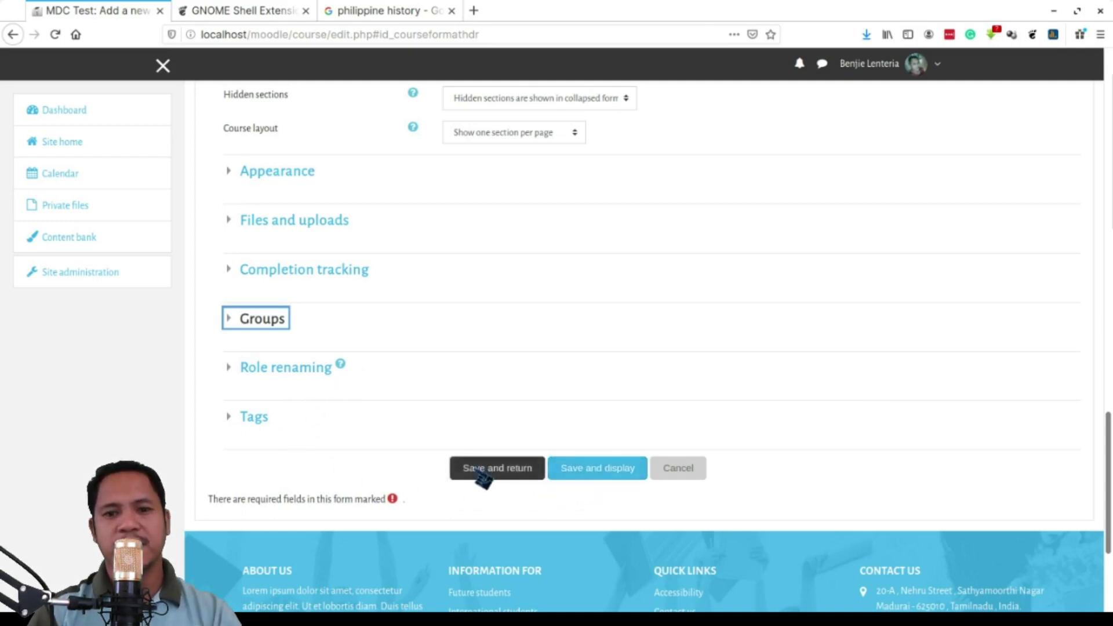
pyautogui.click(511, 475)
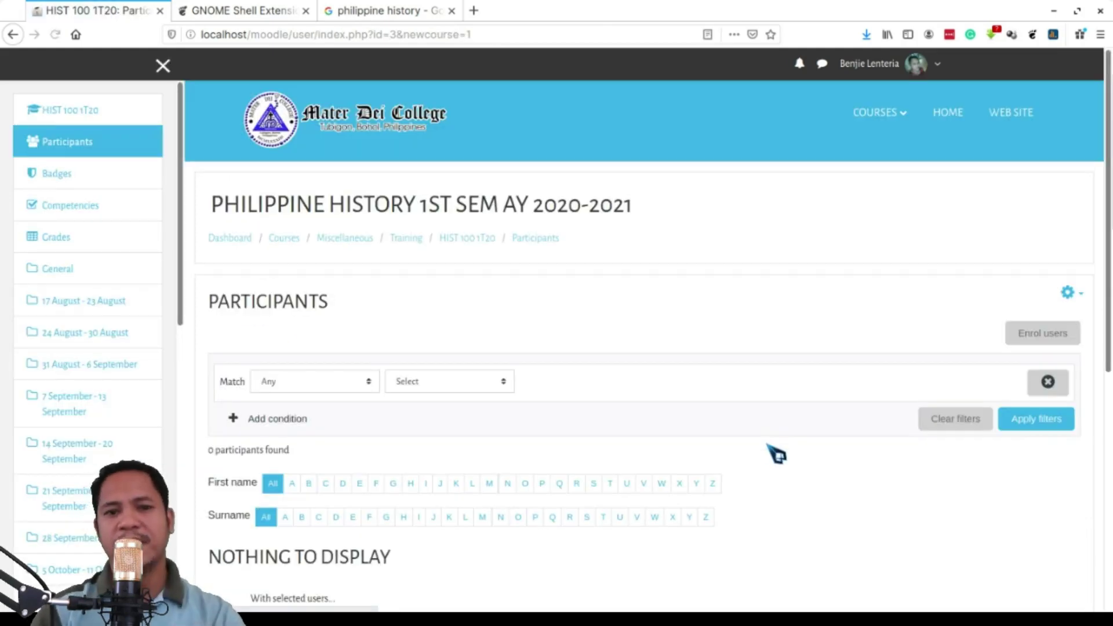
pyautogui.scroll(-2, 755, 321)
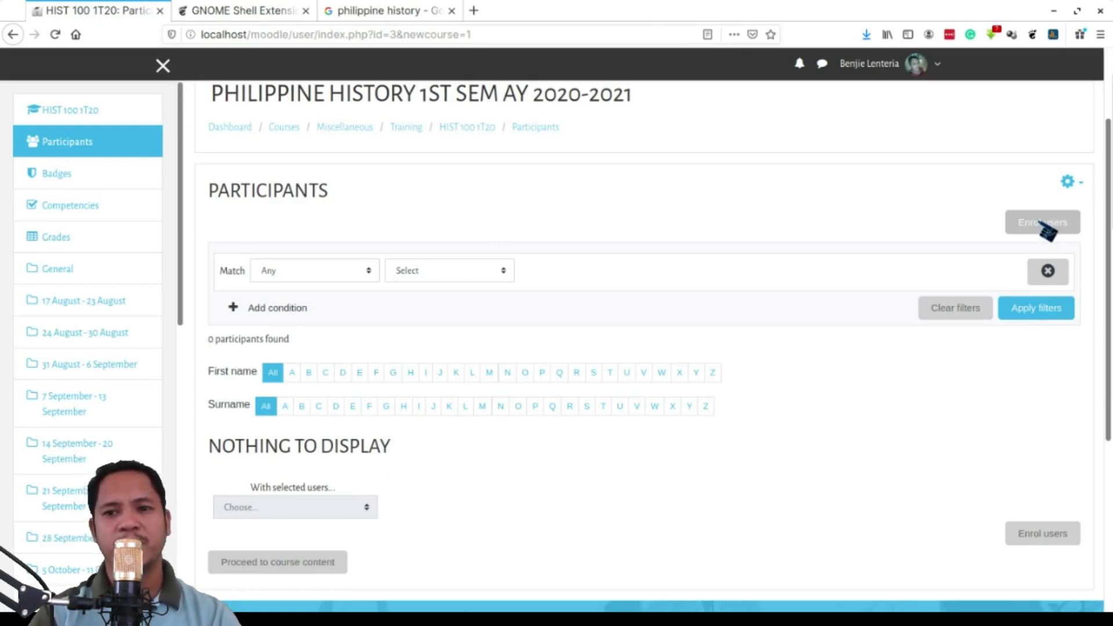
# Open the Enrol users dialog and begin searching for users to enrol
pyautogui.click(1044, 224)
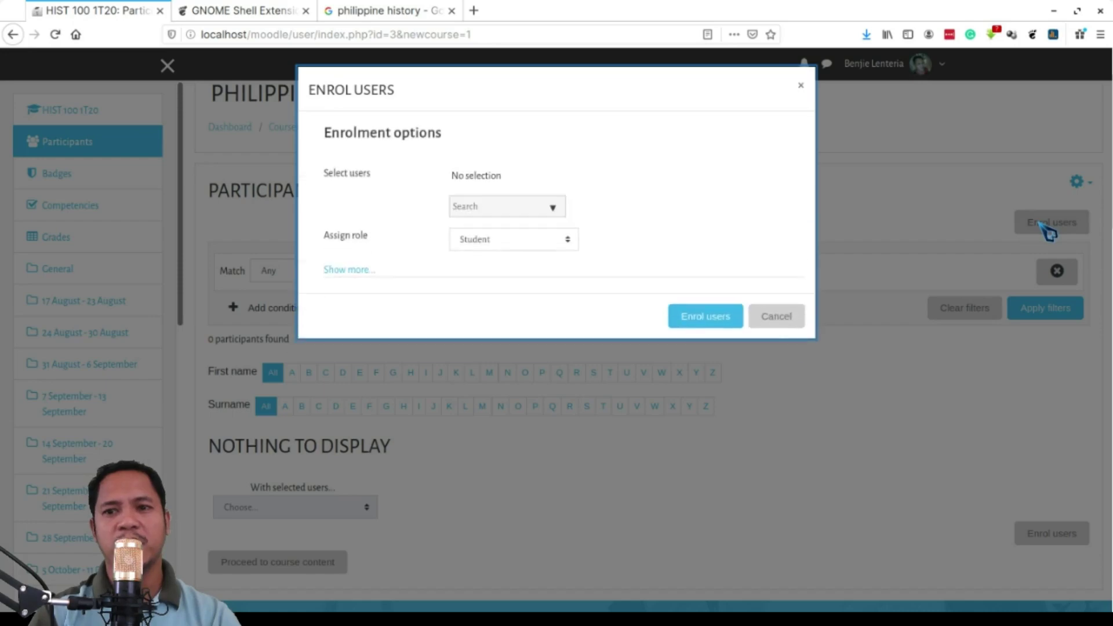
pyautogui.click(525, 210)
# Clear the 'stud' search and pick six users from the full user list
pyautogui.write('stud')
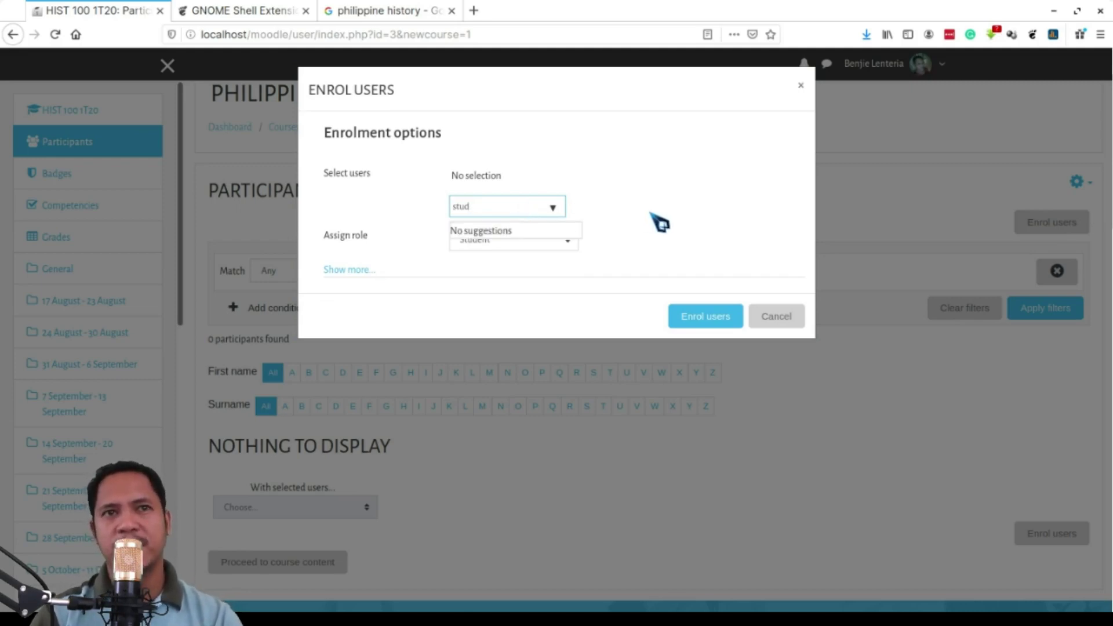
pyautogui.press('BackSpace')
pyautogui.press('BackSpace')
pyautogui.press('BackSpace')
pyautogui.press('BackSpace')
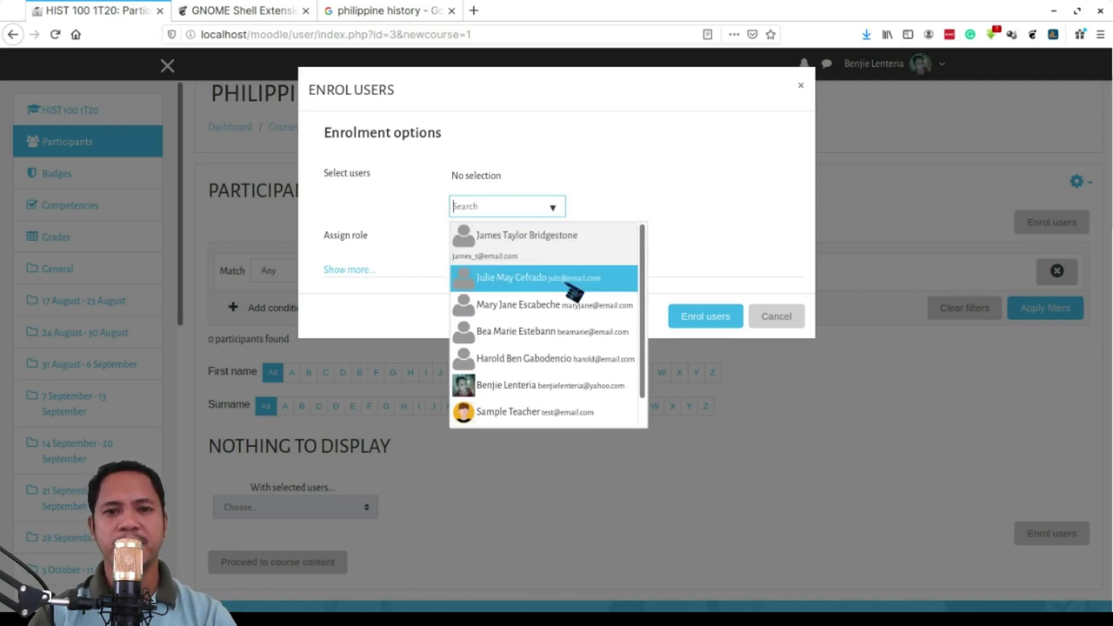
pyautogui.click(571, 242)
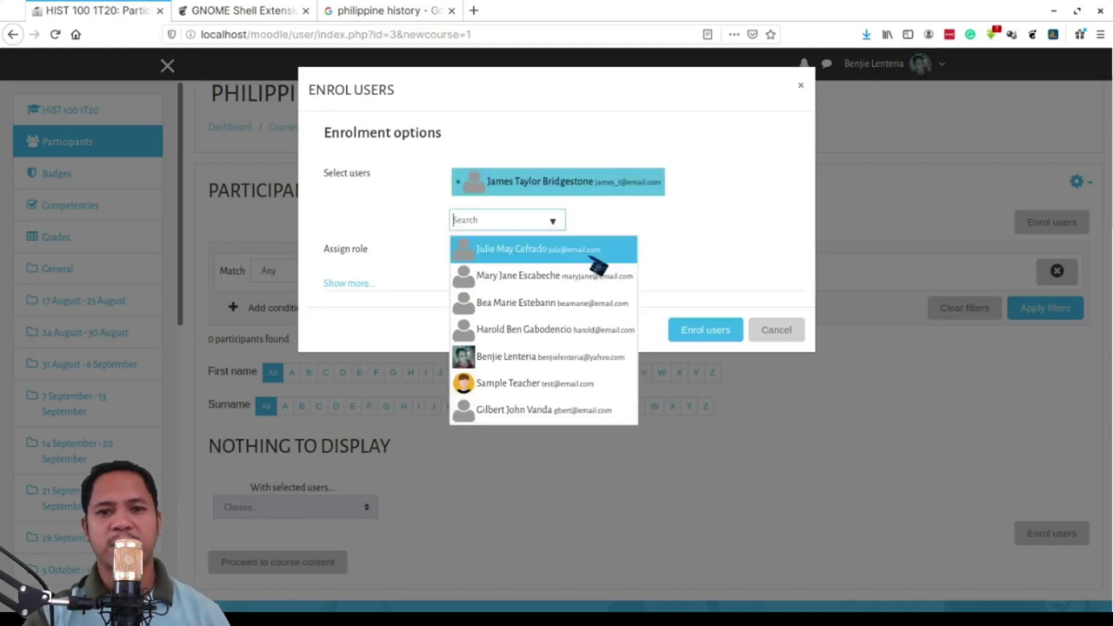
pyautogui.click(631, 259)
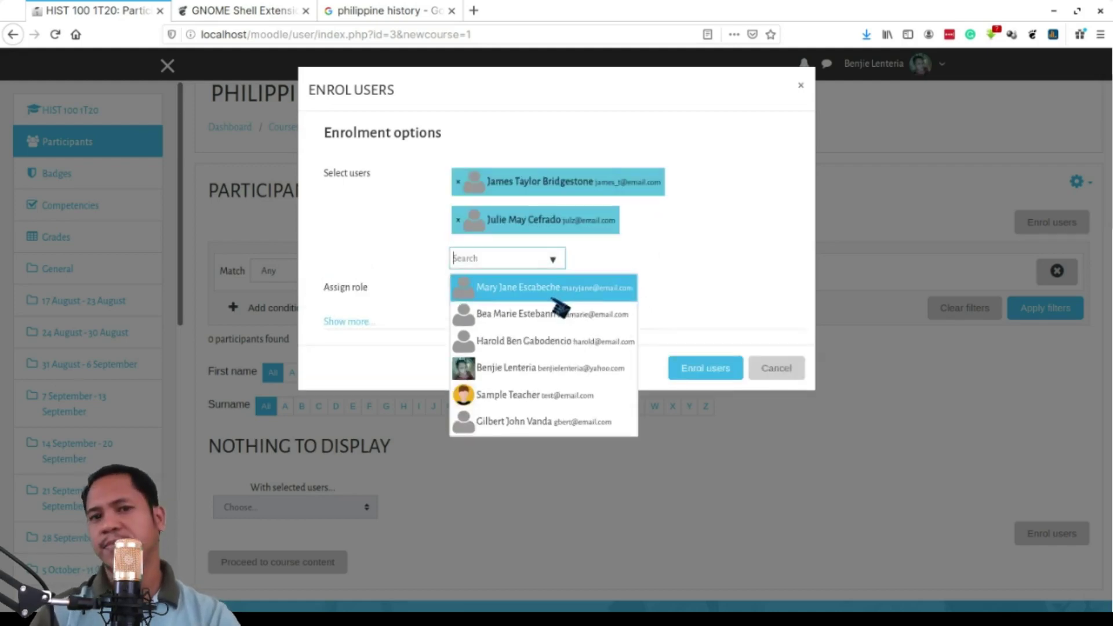
pyautogui.click(560, 293)
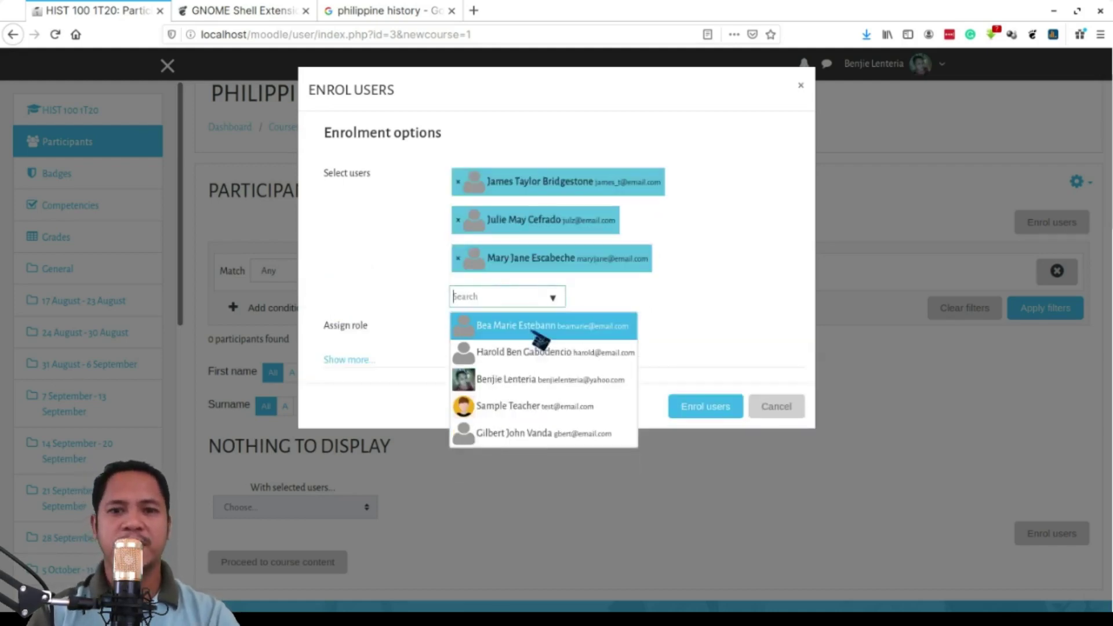
pyautogui.click(540, 335)
pyautogui.click(536, 364)
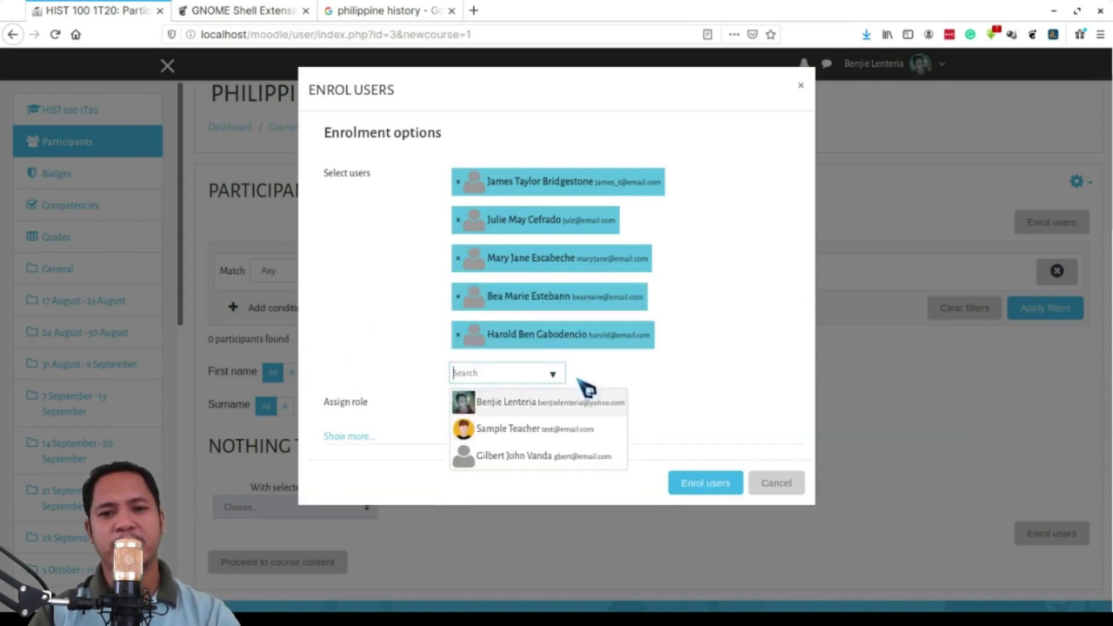
pyautogui.click(529, 463)
# Keep the role as Student and enrol the six selected users
pyautogui.click(704, 404)
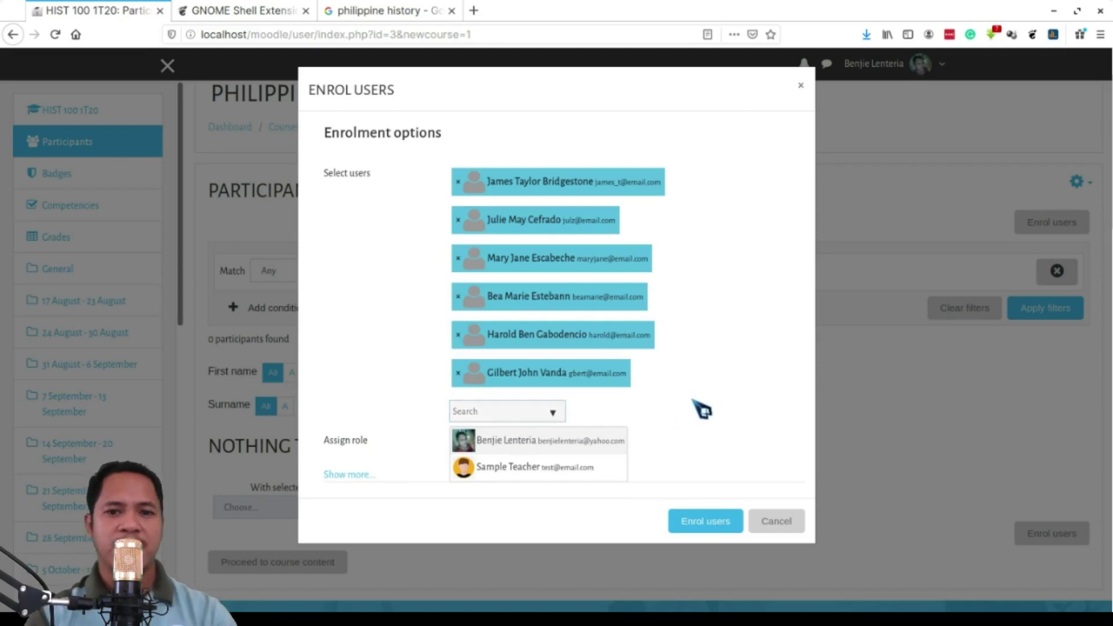
pyautogui.click(559, 450)
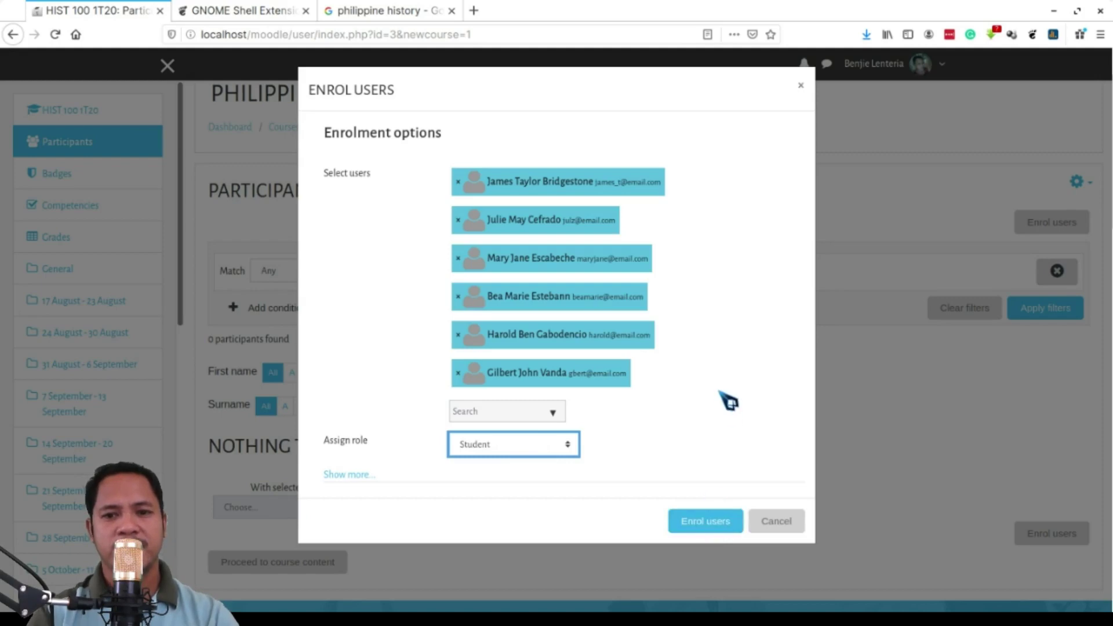
pyautogui.click(717, 524)
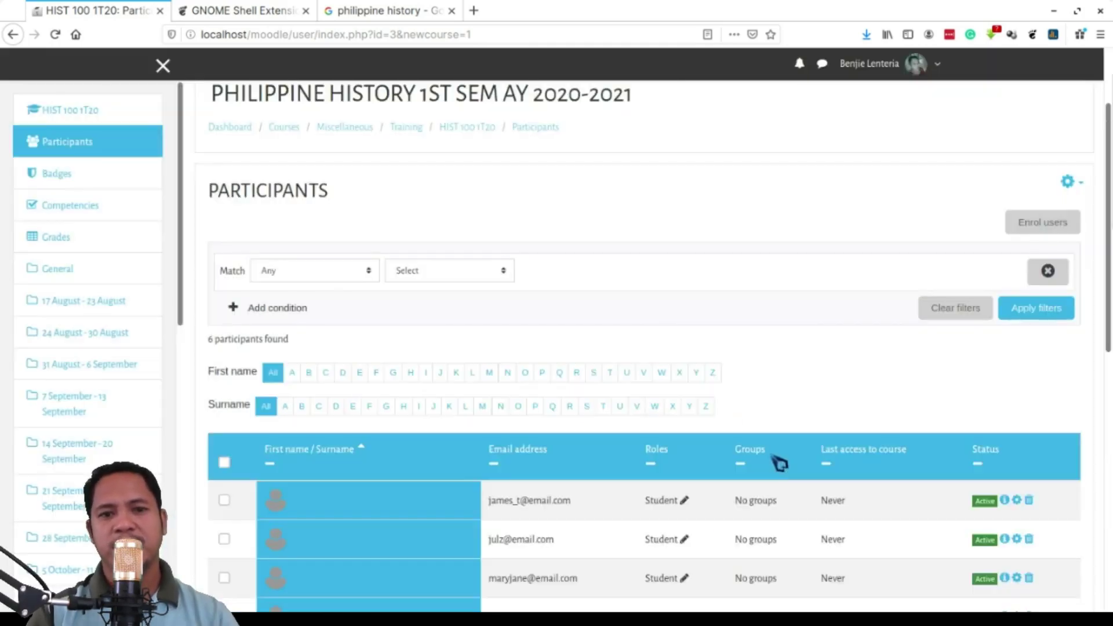
# Review the six enrolled participants, then proceed to the Philippine History course content page
pyautogui.scroll(-4, 779, 463)
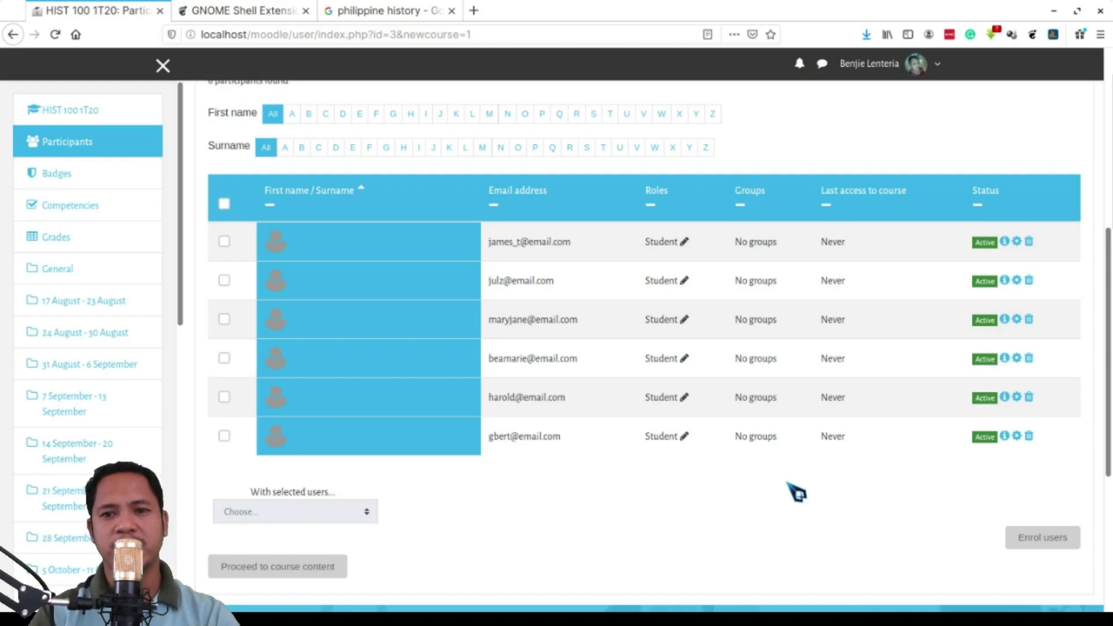
pyautogui.scroll(5, 797, 492)
pyautogui.scroll(-6, 736, 443)
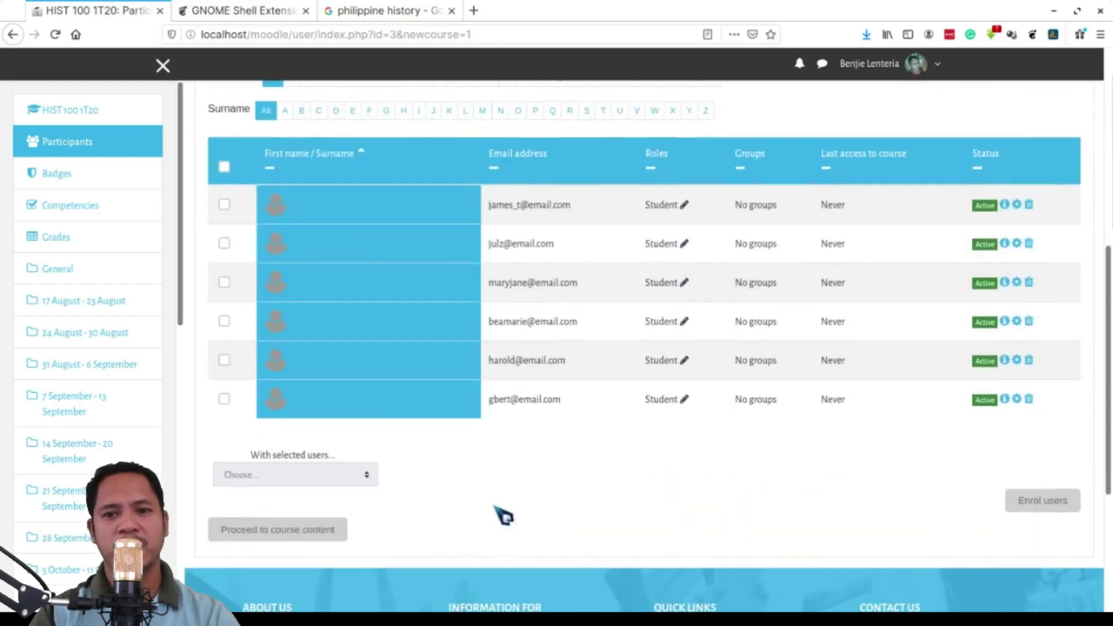
pyautogui.click(313, 536)
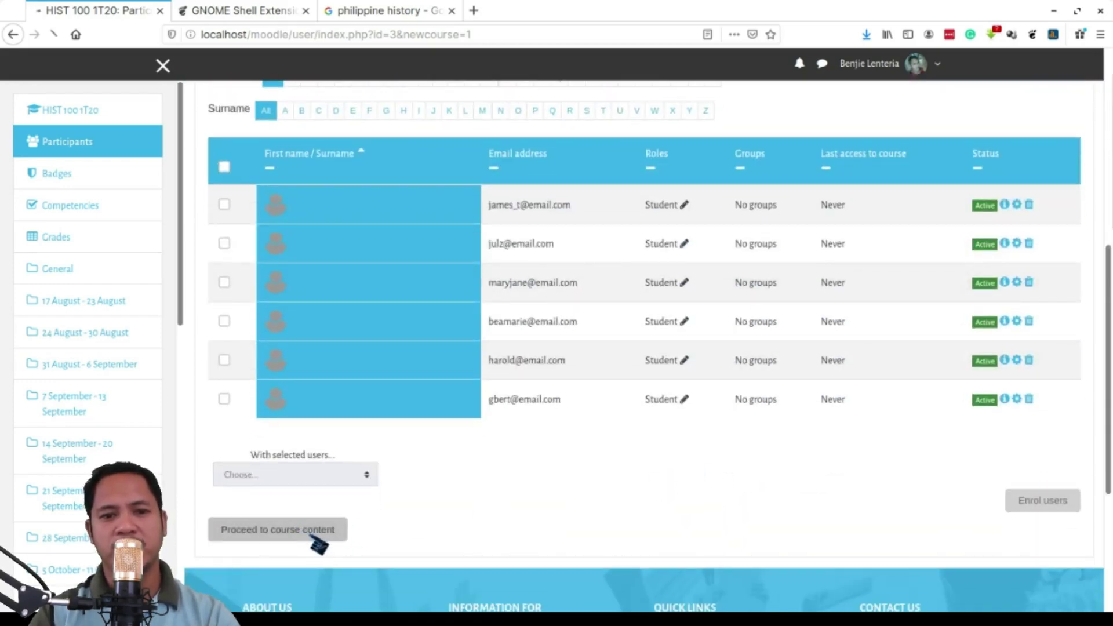